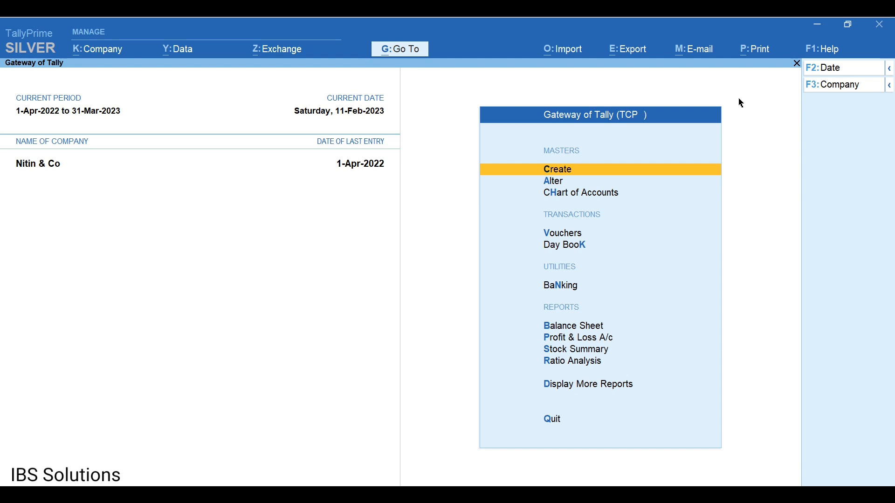
Check the list of loaded TDL add-ons from the help options, then close it.
left_click(830, 51)
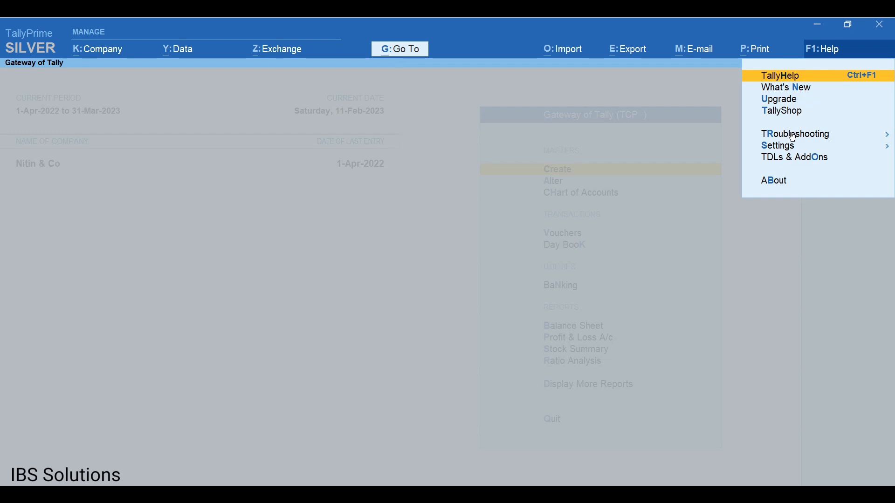
left_click(821, 163)
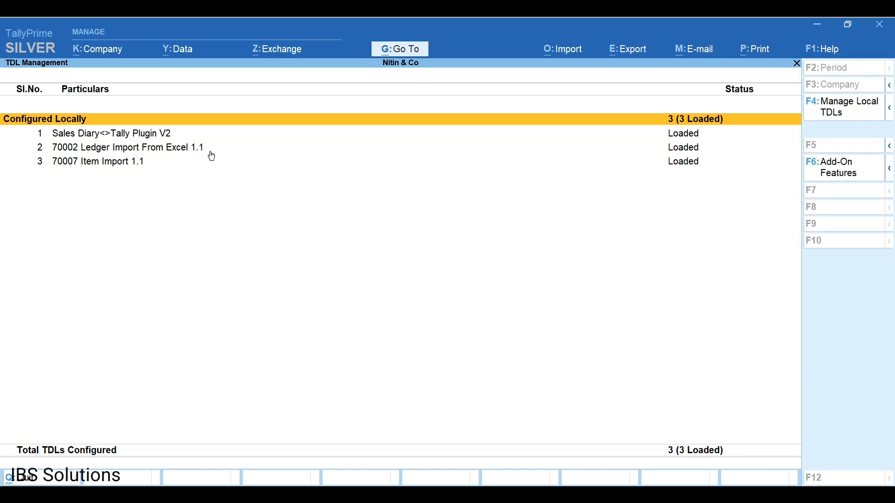
key("Escape")
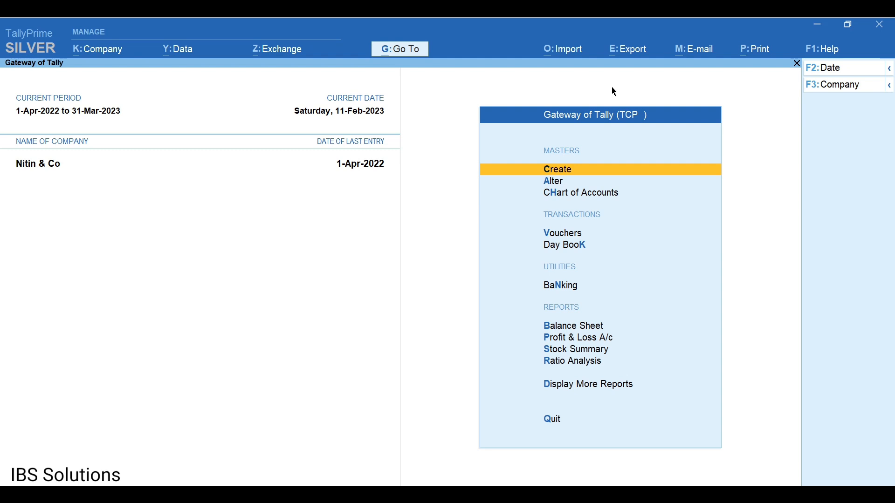
Open the All StockItem report through StockItem Import's Export StockItem option.
left_click(558, 58)
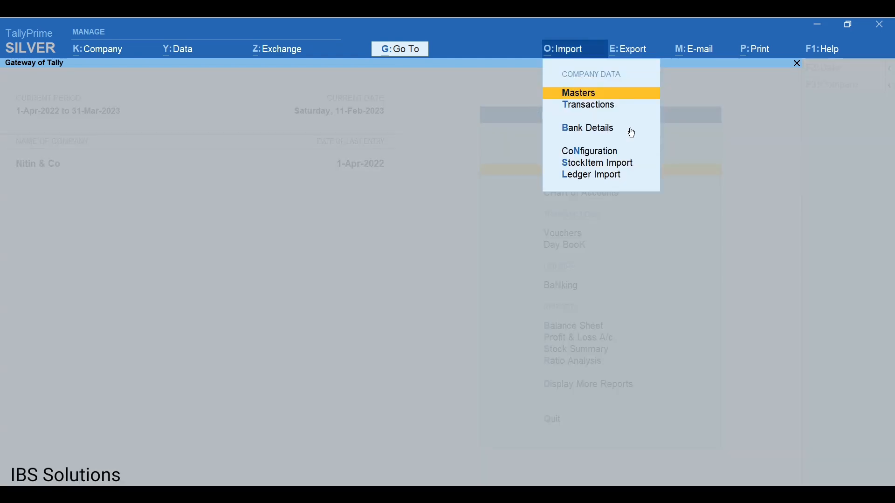
key("s")
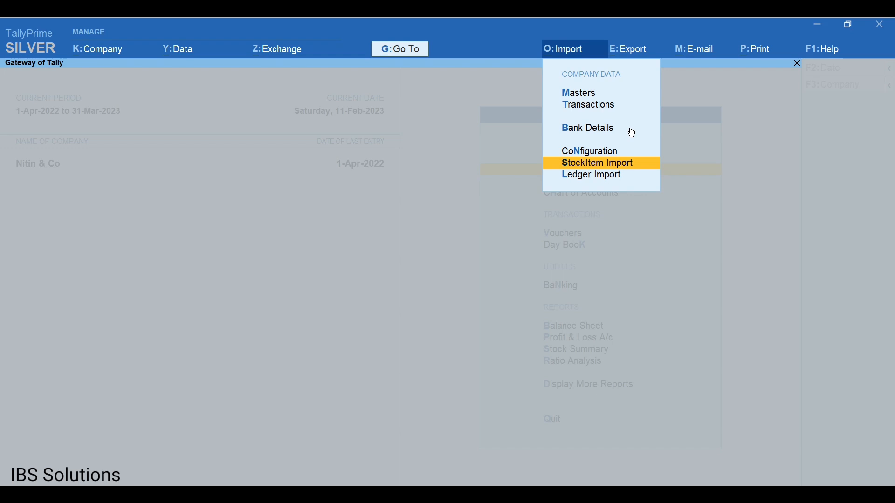
key("Return")
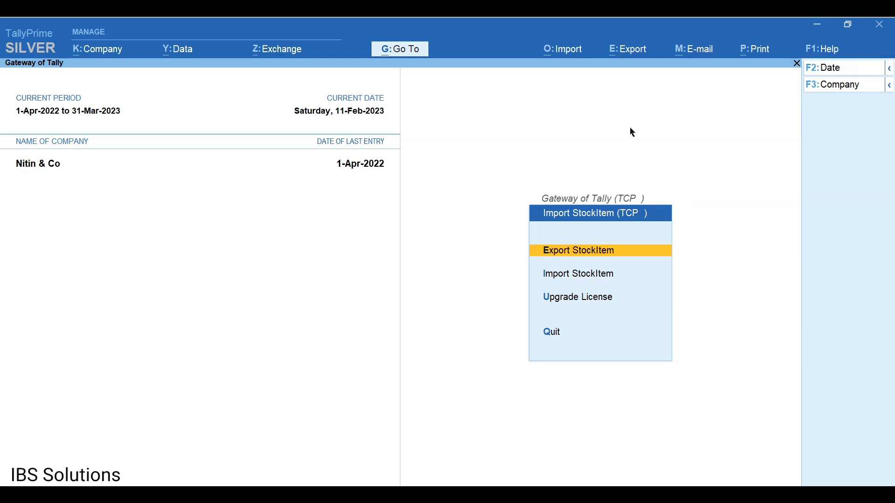
key("Down")
key("Up")
key("Return")
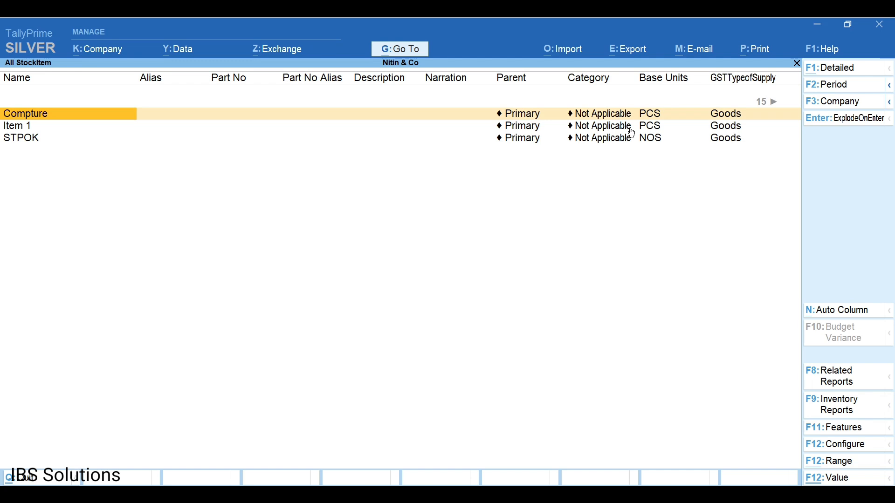
Scan Compture's columns: Parent, supply type, HSN, IGST/CGST/SGST, cess and sale price; then exit.
key("Right")
key("Right")
key("Right")
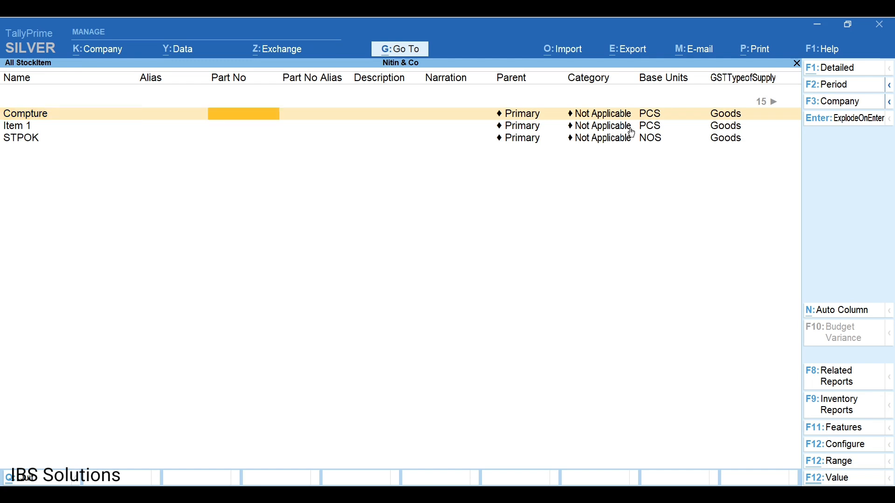
key("Right")
key("Right")
key("Right")
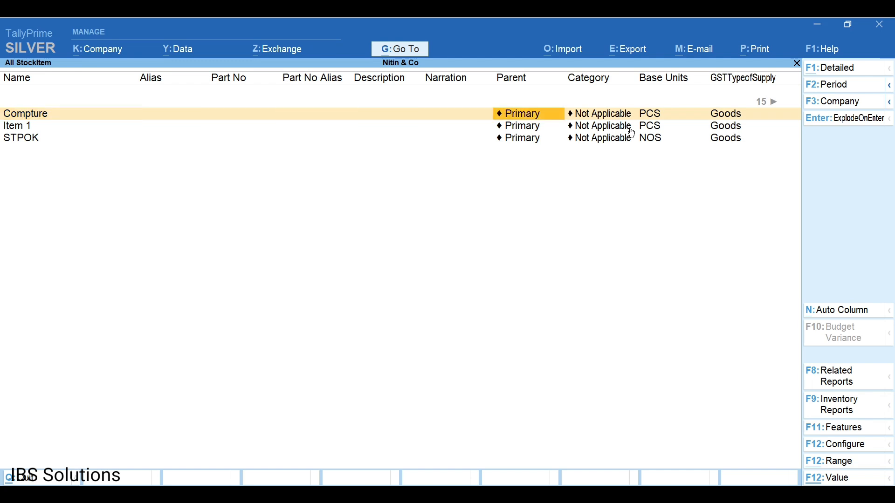
key("Right")
key("Right")
key("Right")
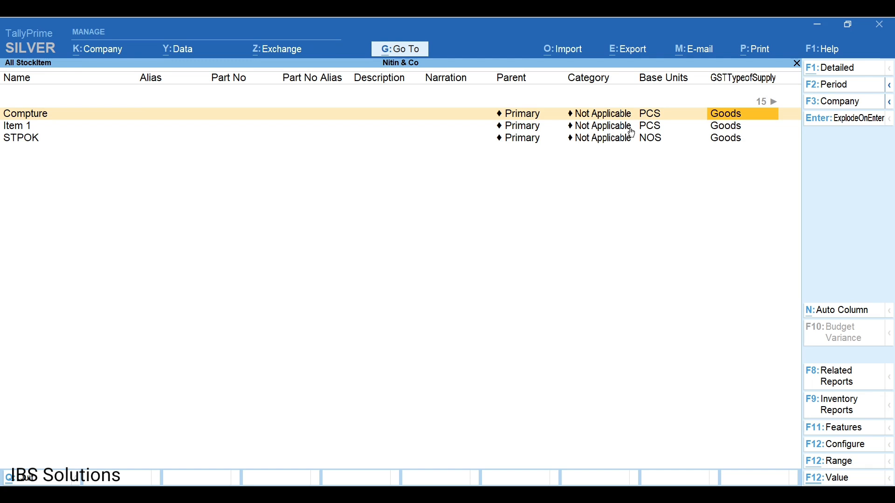
key("Right")
key("Right")
key("Right")
key("Right")
key("Right")
key("Right")
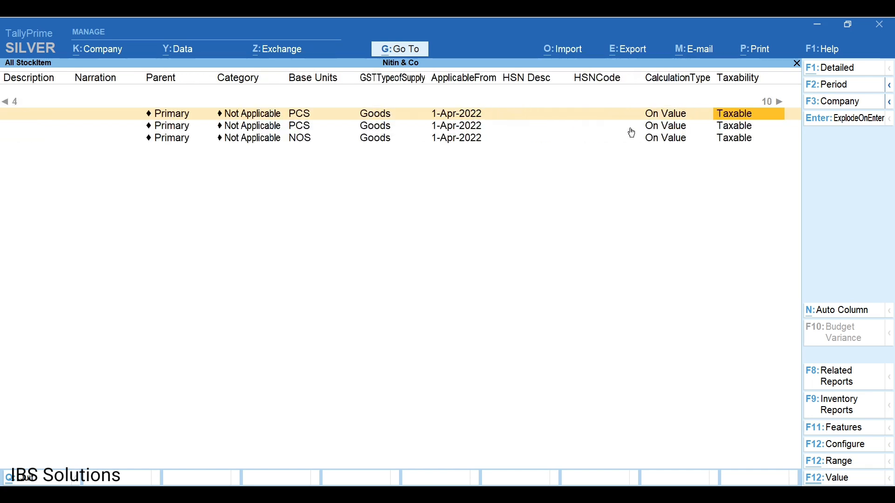
key("Right")
key("Right")
key("Left")
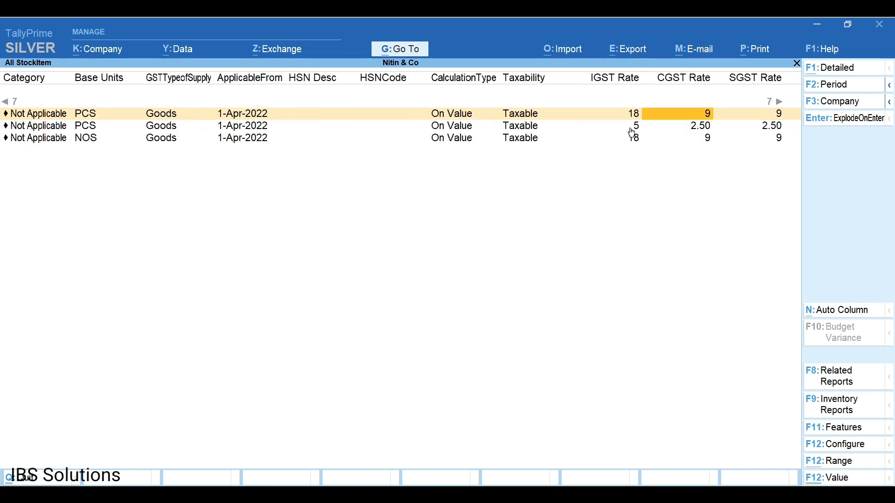
key("Right")
key("Right")
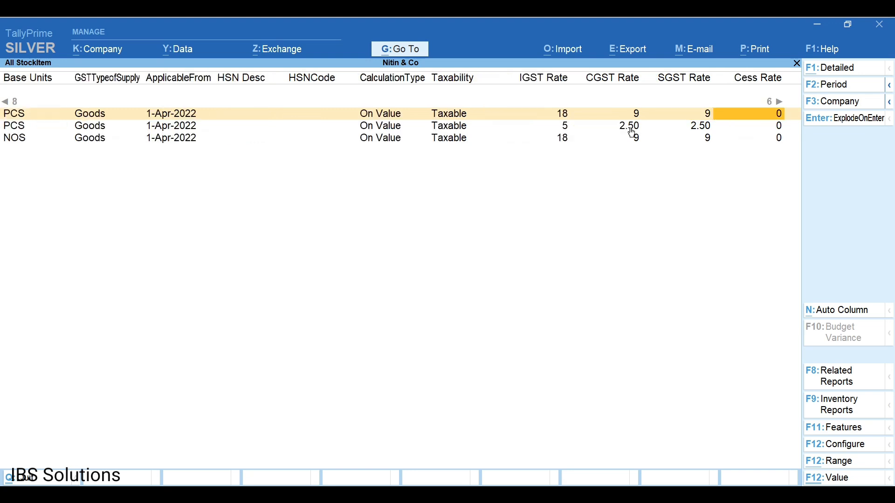
key("Right")
key("Right")
key("Right")
key("Right")
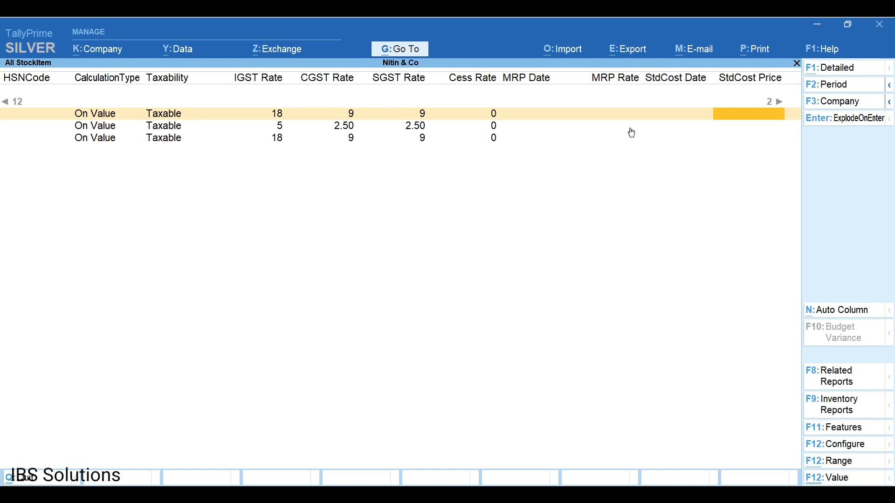
key("Right")
key("Right")
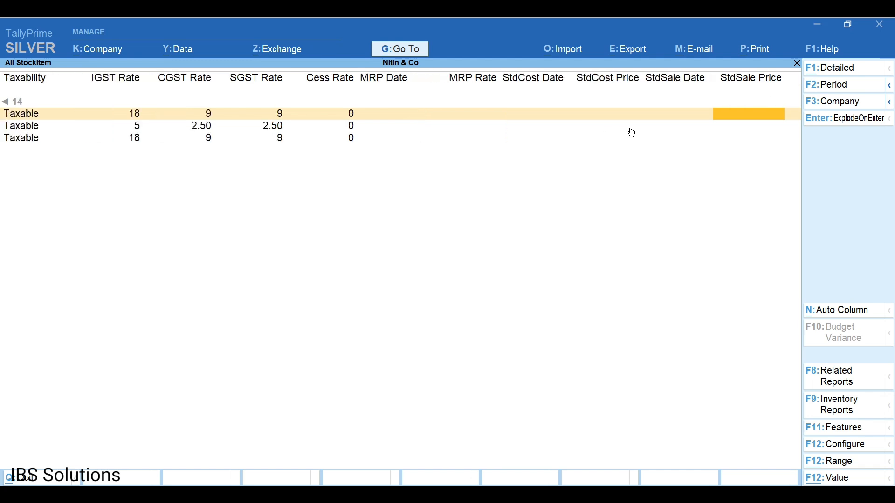
key("Left")
key("Left")
key("Left")
key("Left")
key("Left")
key("Left")
key("Left")
key("Left")
key("Left")
key("Left")
key("Left")
key("Left")
key("Left")
key("Left")
key("Left")
key("Left")
key("Left")
key("Left")
key("Left")
key("Left")
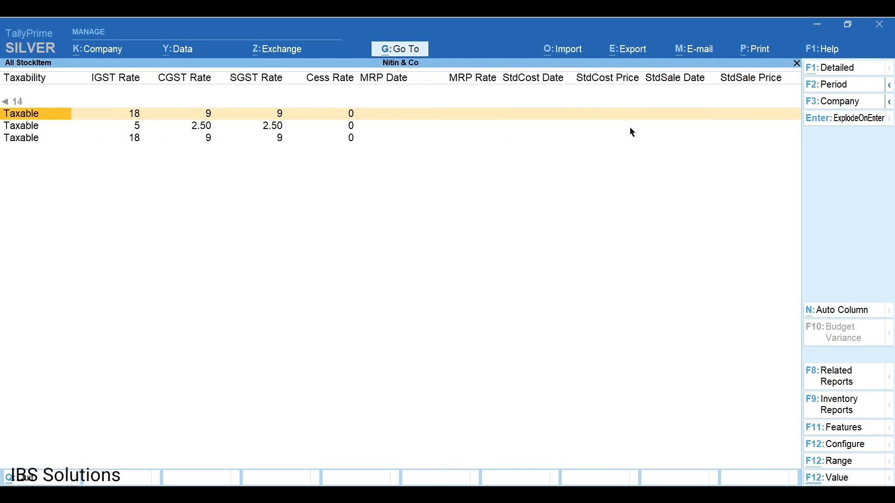
key("Escape")
key("Escape")
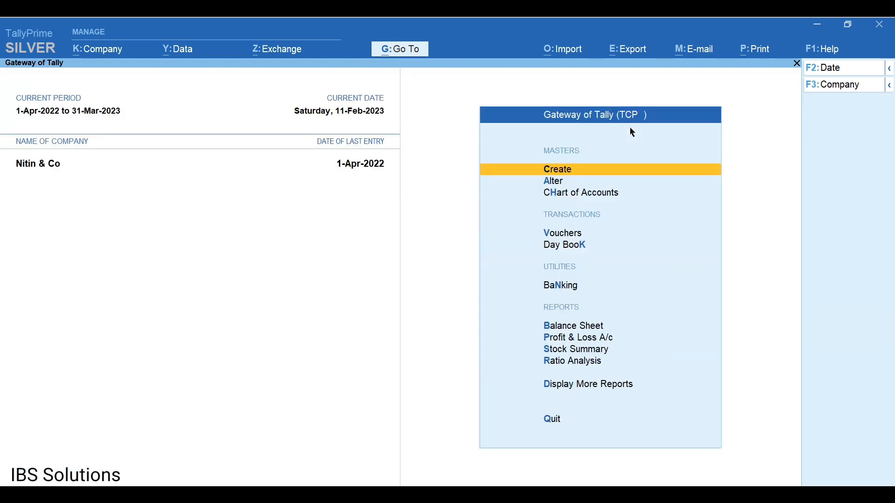
key("Down")
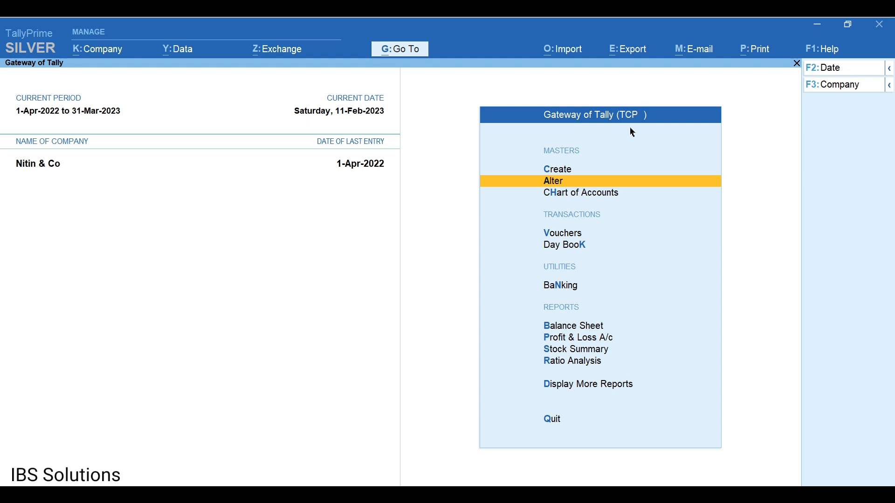
key("Return")
key("Down")
key("Down")
key("Down")
key("Down")
key("Down")
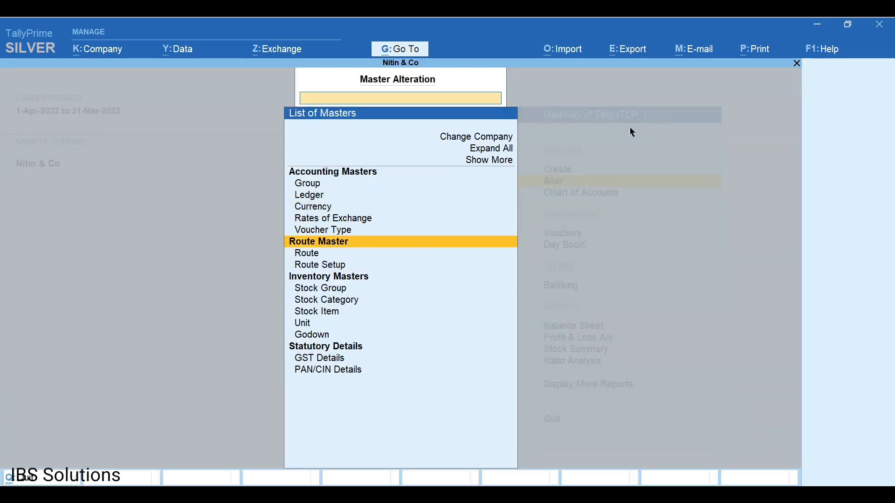
key("Down")
key("Down")
key("Down")
key("Down")
key("Down")
key("Down")
key("Return")
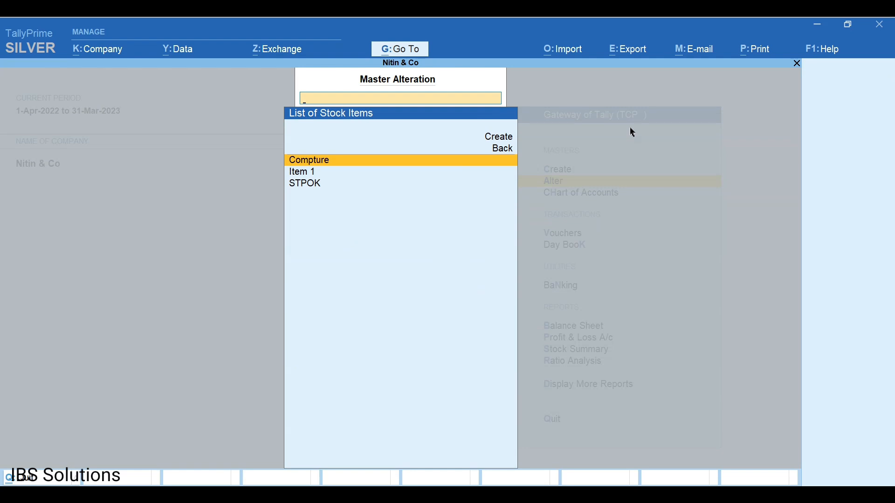
key("Escape")
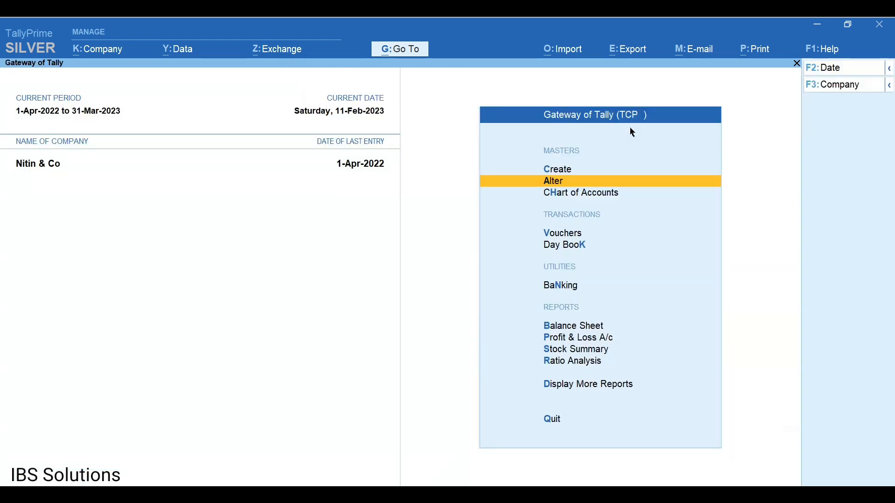
Reopen the All StockItem report via Export StockItem and bring up its export options.
left_click(567, 58)
key("Down")
key("Down")
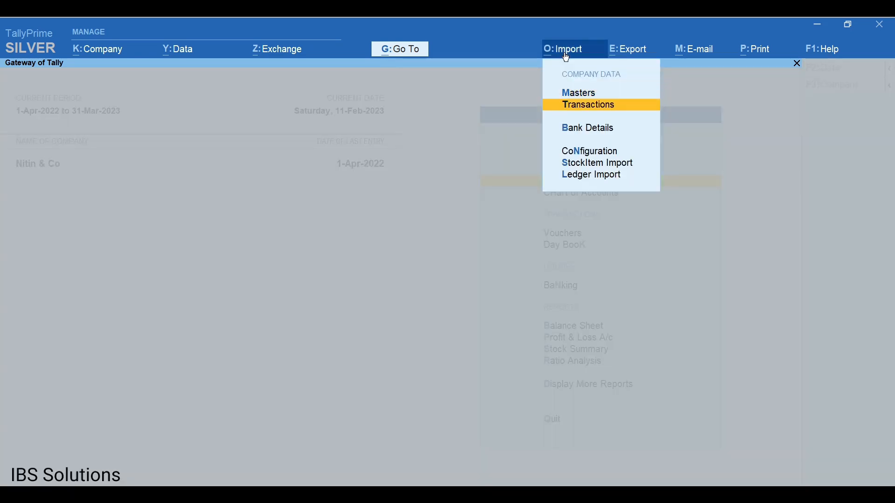
key("Down")
key("Down")
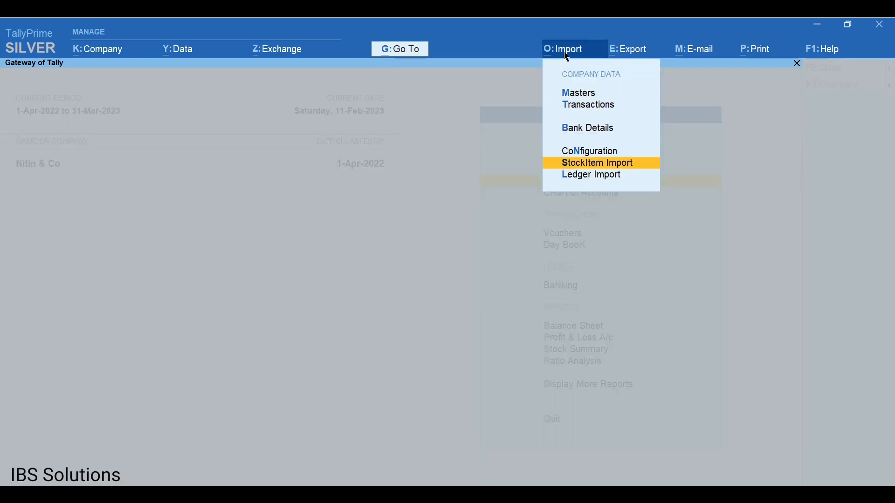
key("Return")
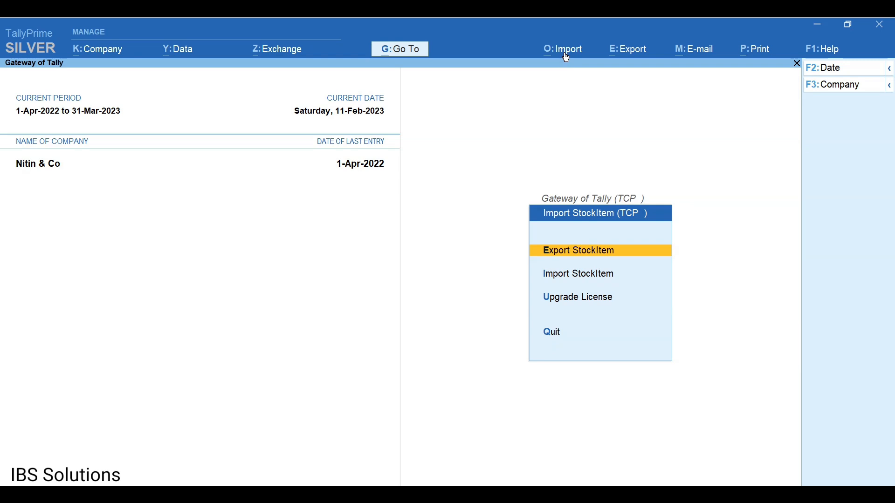
key("Return")
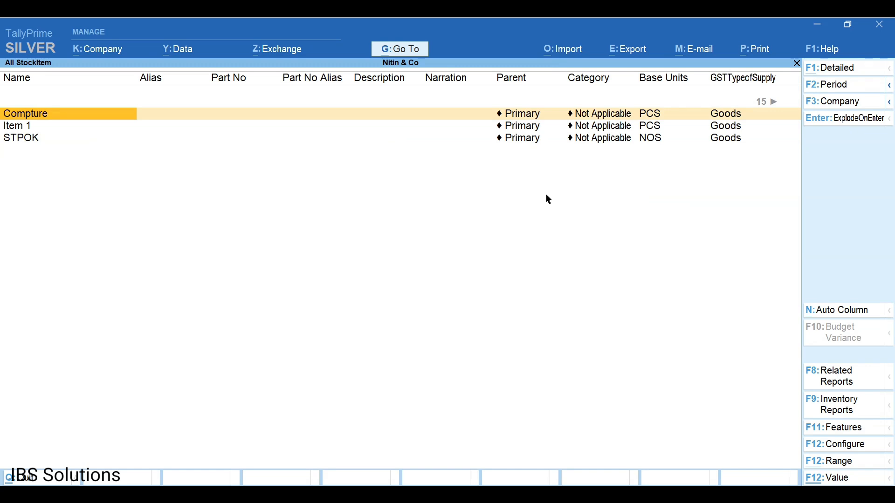
left_click(627, 48)
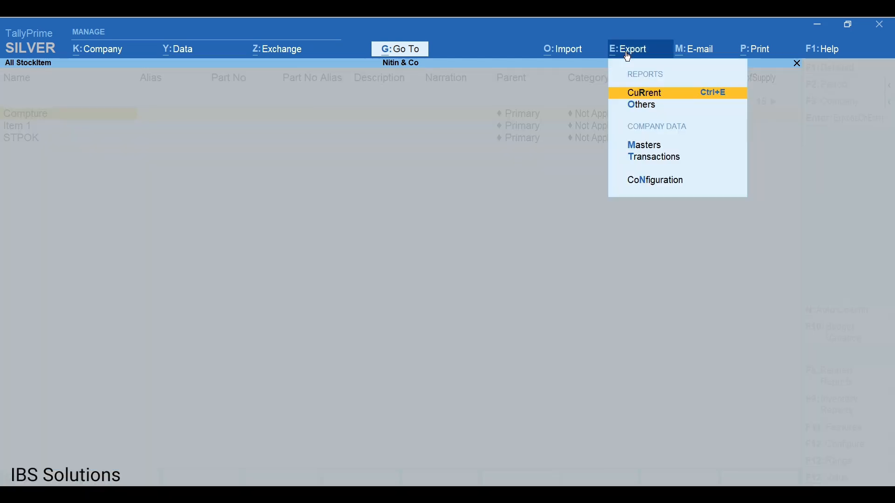
Export the All StockItem report in Excel format under the file name 'Stock item'.
key("Return")
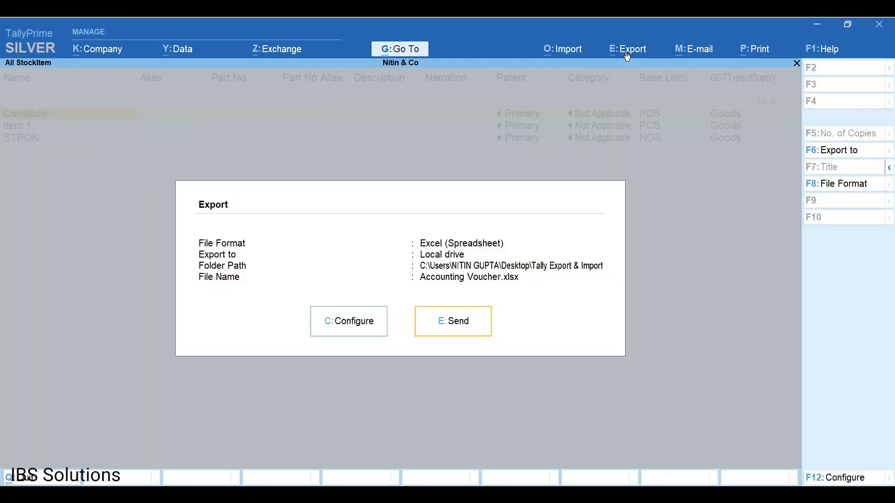
left_click(843, 191)
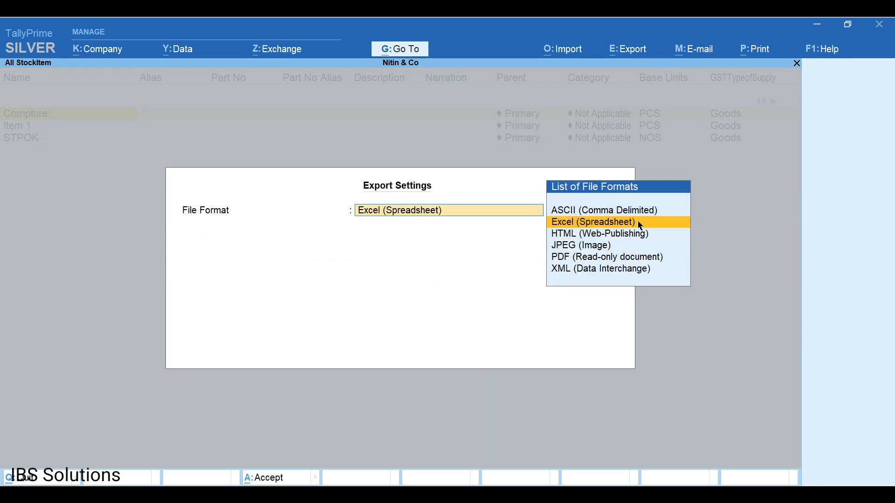
left_click(628, 226)
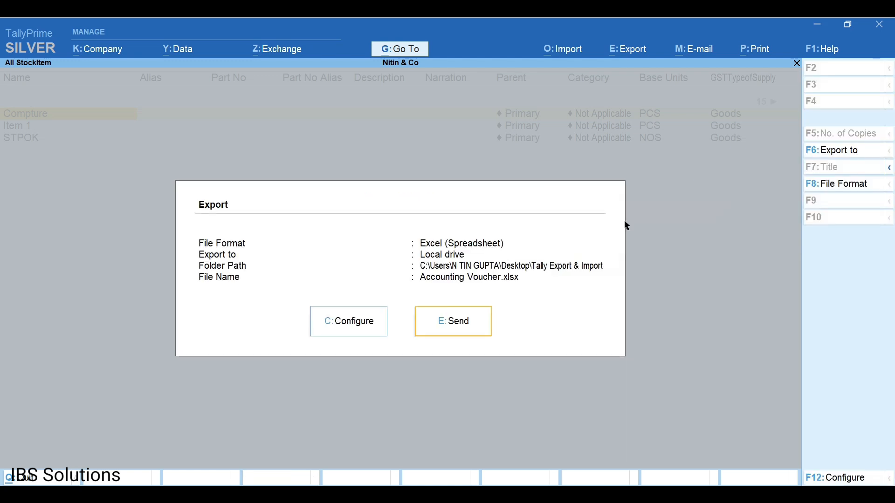
key("c")
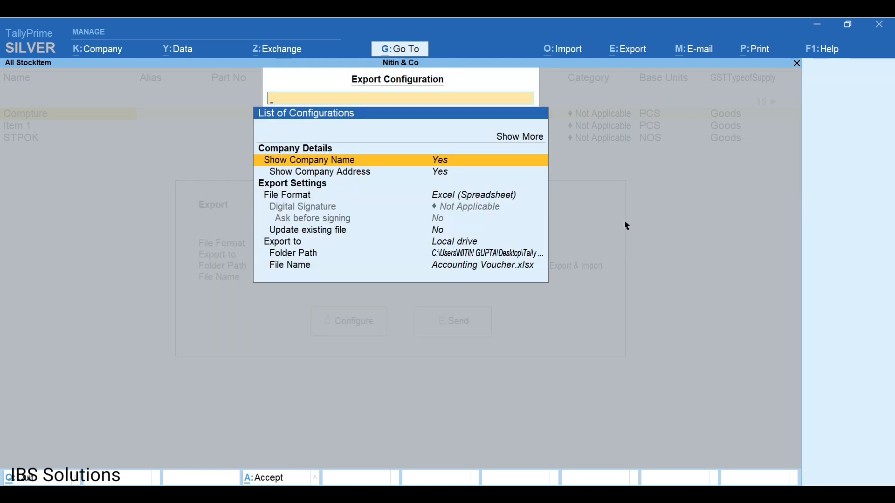
key("End")
key("Return")
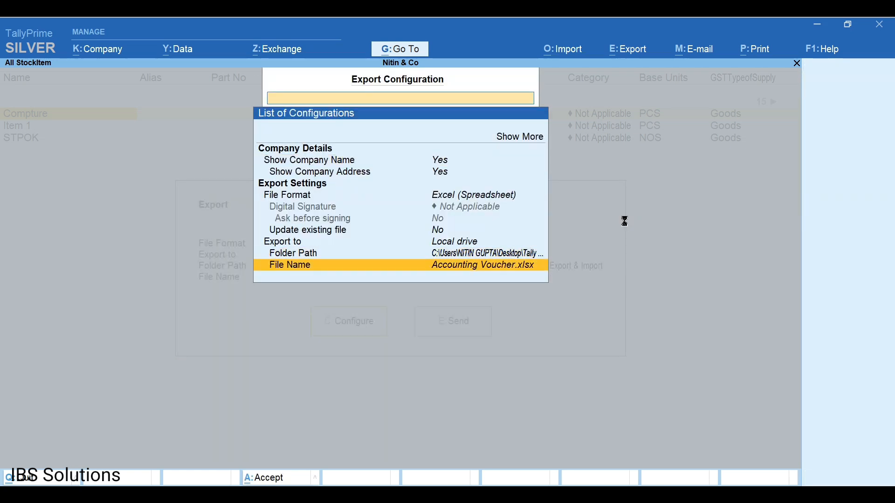
type("led")
key("BackSpace")
key("BackSpace")
key("BackSpace")
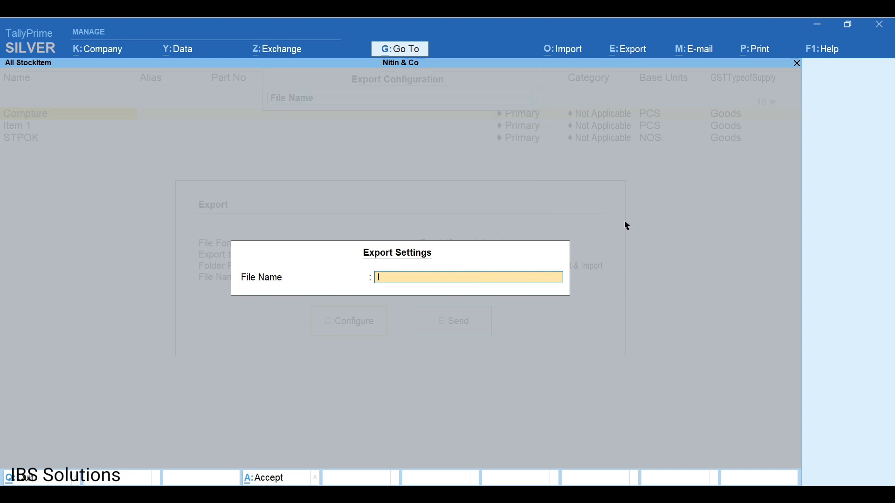
type("Stock item")
key("Return")
key("e")
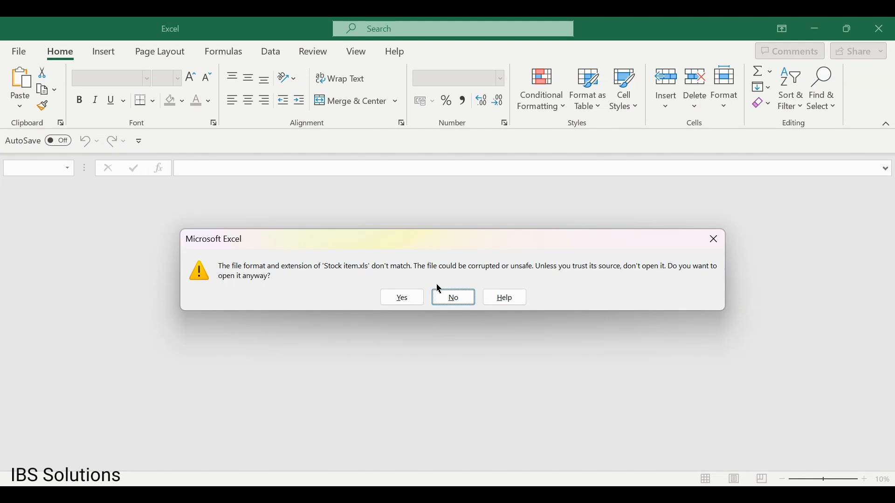
Open Stock item.xls despite the format warning, review Compture's row, then close Excel and return to Gateway.
left_click(398, 299)
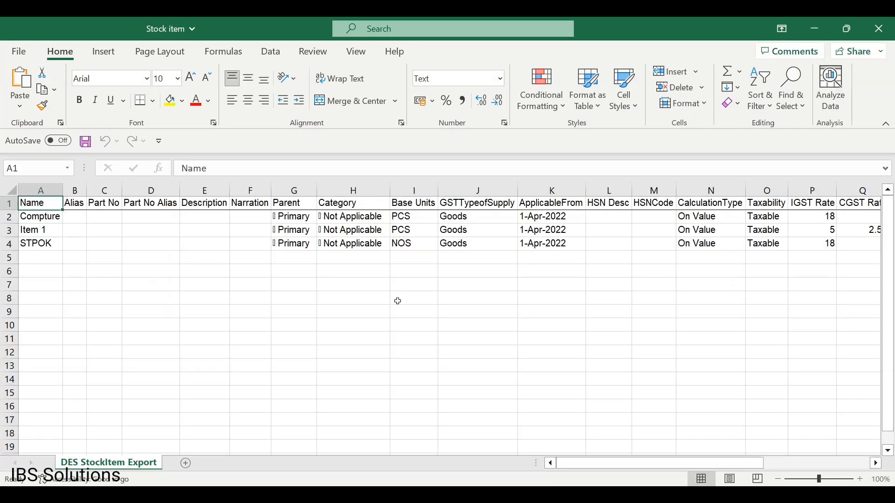
key("Down")
key("Right")
key("Right")
key("Right")
key("Right")
key("Right")
key("Right")
key("Right")
key("Right")
key("Right")
key("Right")
key("Right")
key("Right")
key("Right")
key("Right")
key("Right")
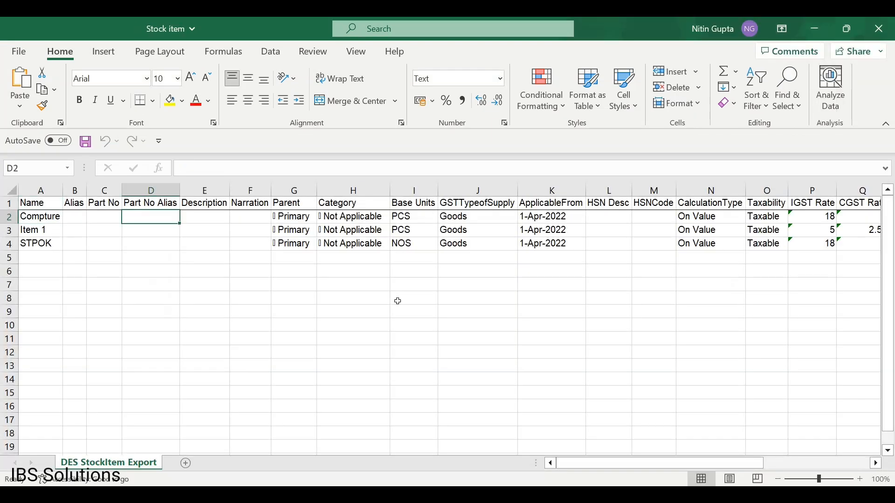
key("Right")
key("Right")
key("Right")
key("Right")
key("Right")
key("Right")
key("Right")
key("Right")
key("Right")
key("Right")
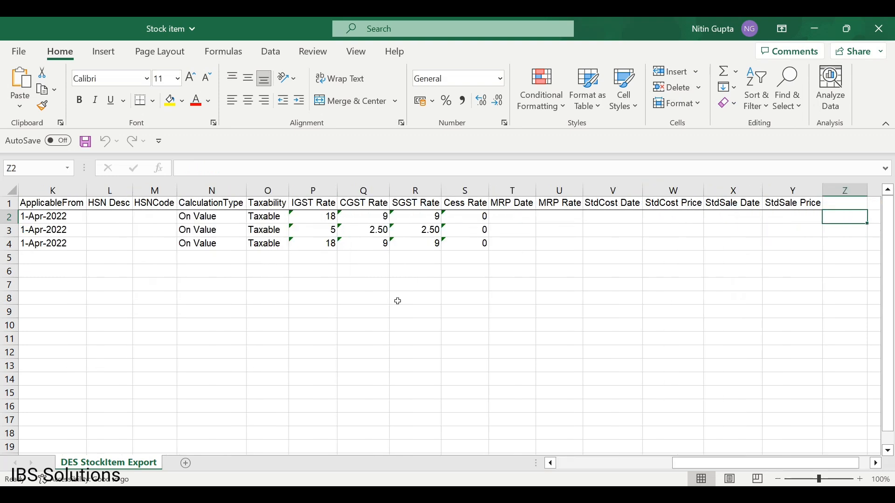
key("Left")
key("Left")
key("Left")
key("Left")
key("Left")
key("Left")
key("Left")
key("Left")
key("Left")
key("Left")
key("Home")
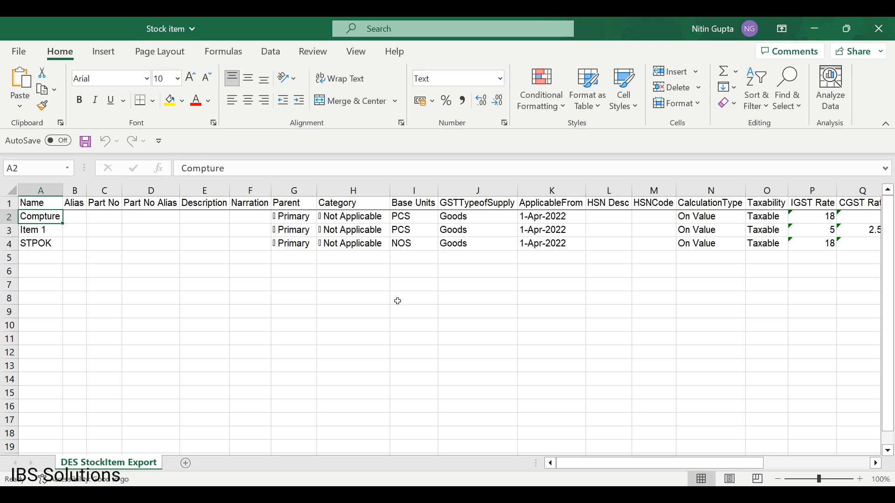
key("Right")
key("Right")
key("Right")
key("Right")
key("Right")
key("Right")
key("Right")
key("Right")
key("Right")
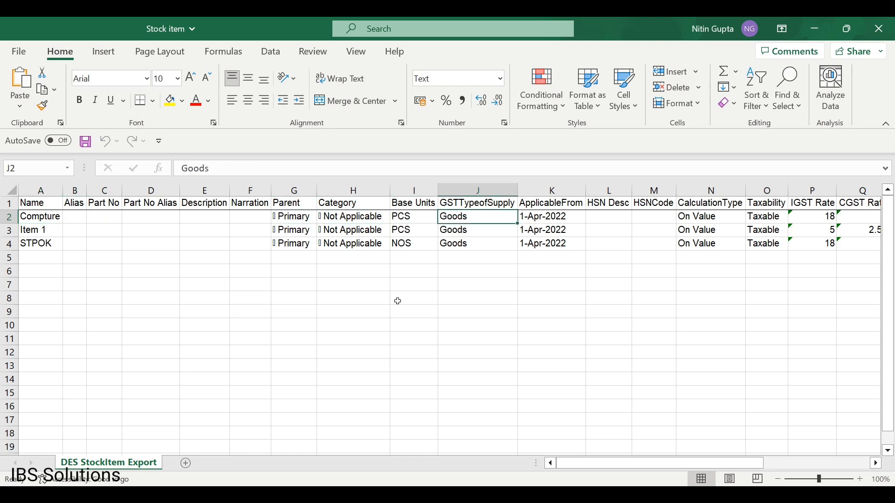
key("Right")
key("Right")
key("Right")
key("Right")
key("Right")
key("Right")
key("Right")
key("Right")
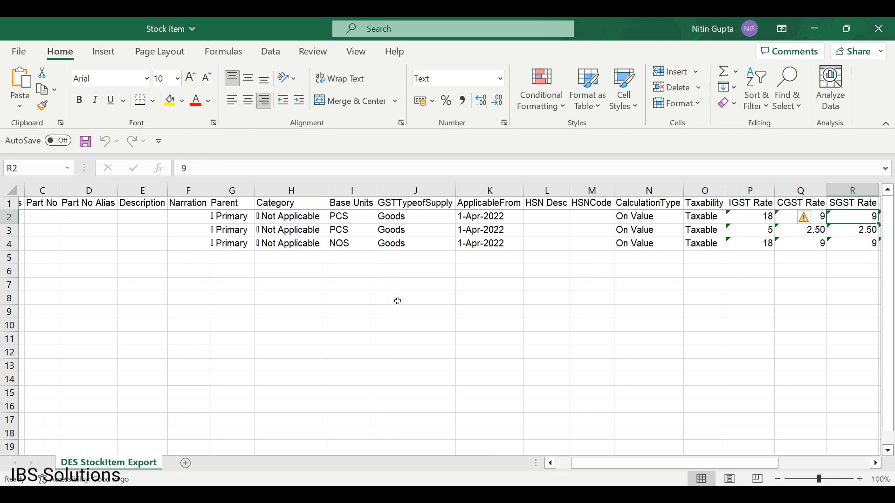
key("Right")
key("Right")
key("Right")
key("Right")
key("Right")
key("Right")
key("Right")
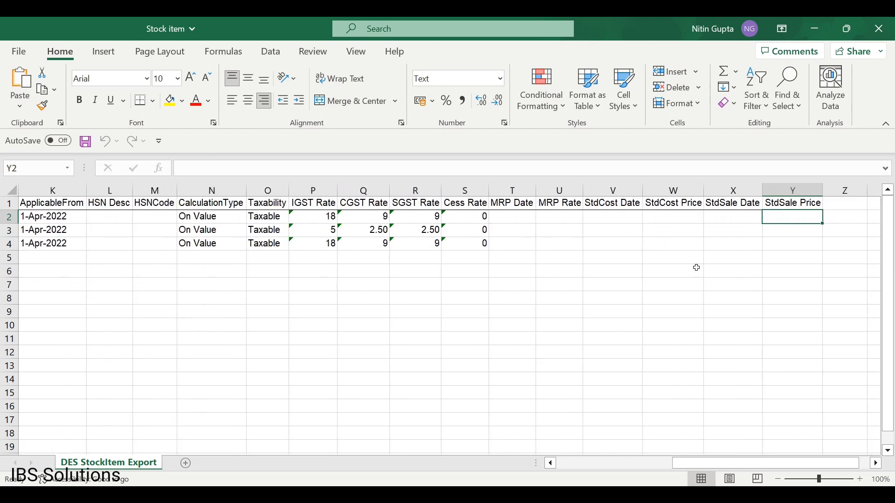
left_click(890, 39)
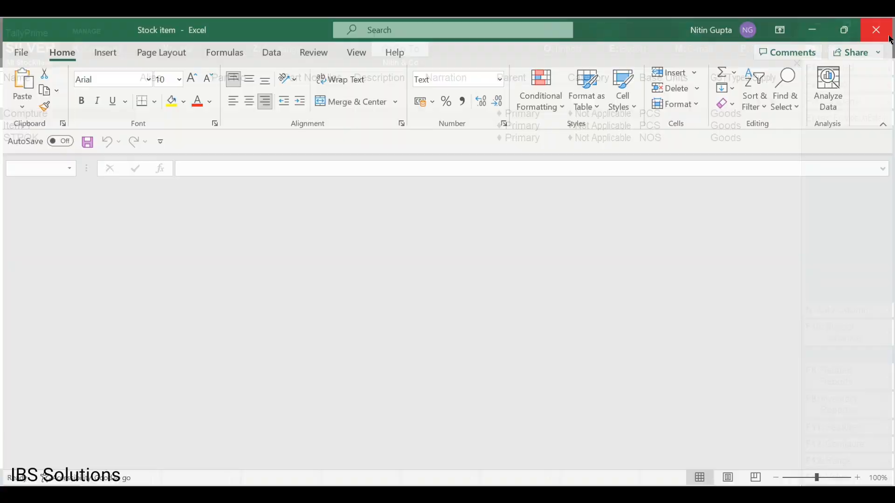
key("Escape")
key("Escape")
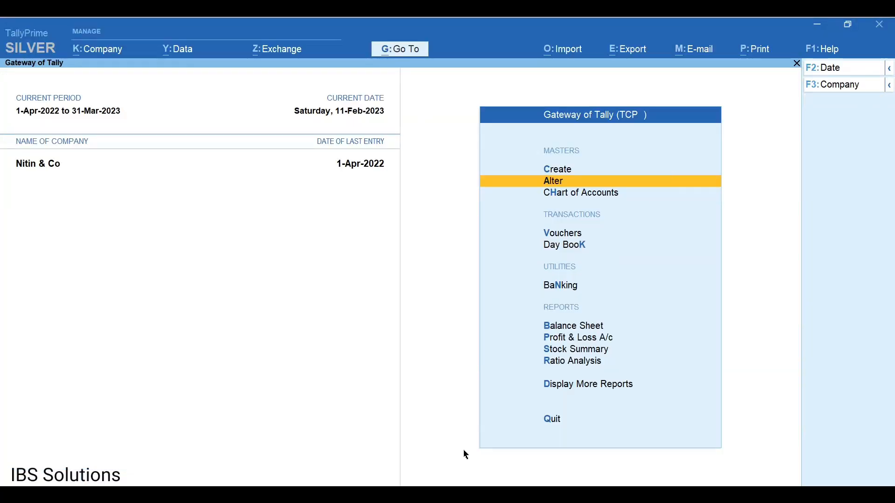
Open Item.xls despite the format warning and select all item names in column A.
mouse_move(484, 495)
left_click(526, 439)
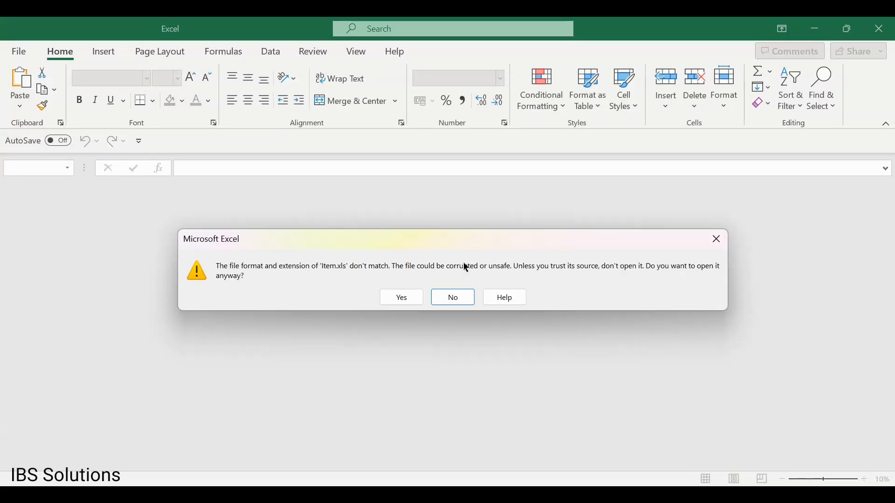
left_click(401, 298)
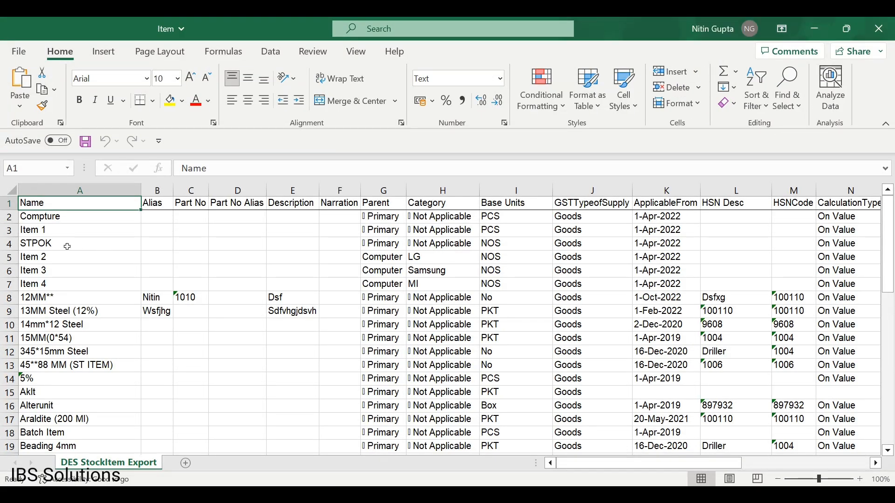
left_click(58, 256)
key("Up")
key("Up")
key("Down")
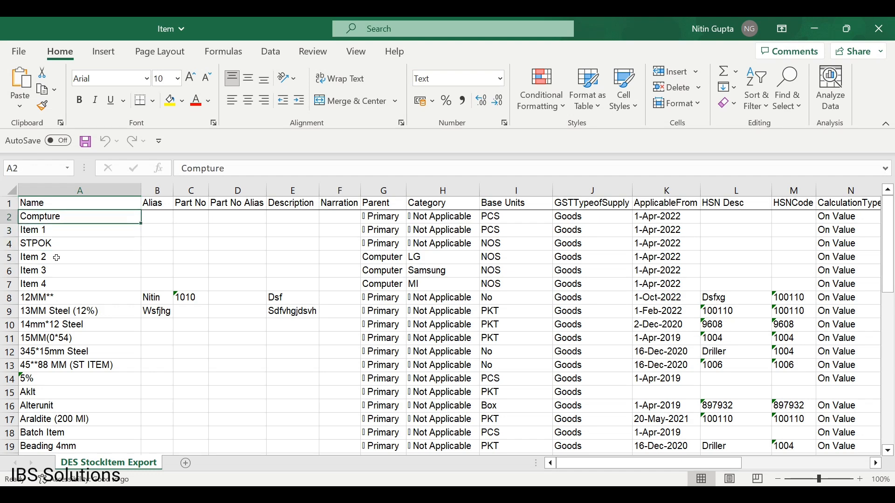
key("ctrl+shift+Down")
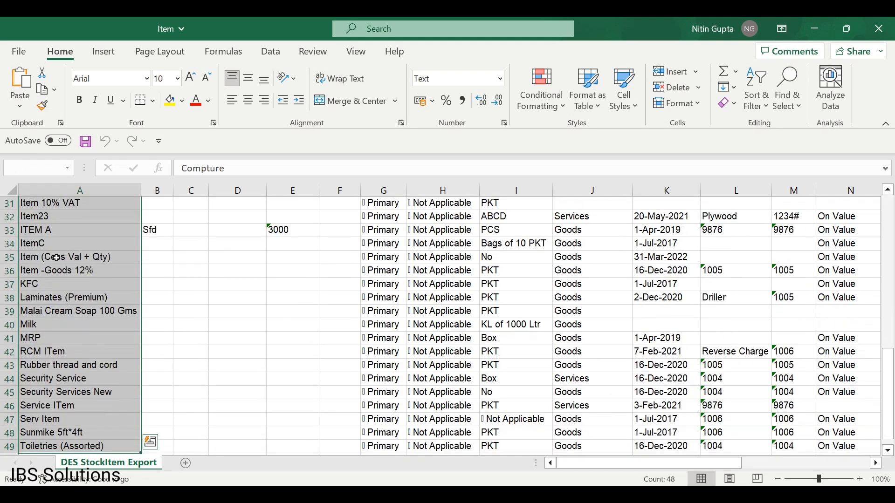
Review Compture's IGST rate, price and date columns in row 2, then minimise the workbook.
key("Up")
key("Down")
key("Right")
key("Right")
key("Right")
key("Right")
key("Right")
key("Right")
key("Right")
key("Right")
key("Right")
key("Right")
key("Right")
key("Right")
key("Right")
key("Right")
key("Right")
key("Right")
key("Right")
key("Right")
key("Right")
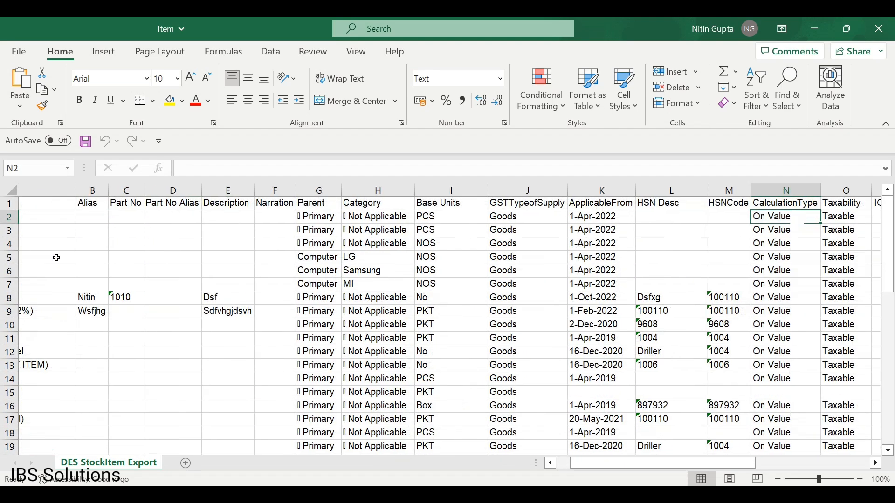
key("Right")
key("Left")
key("Left")
key("Left")
key("Left")
key("Left")
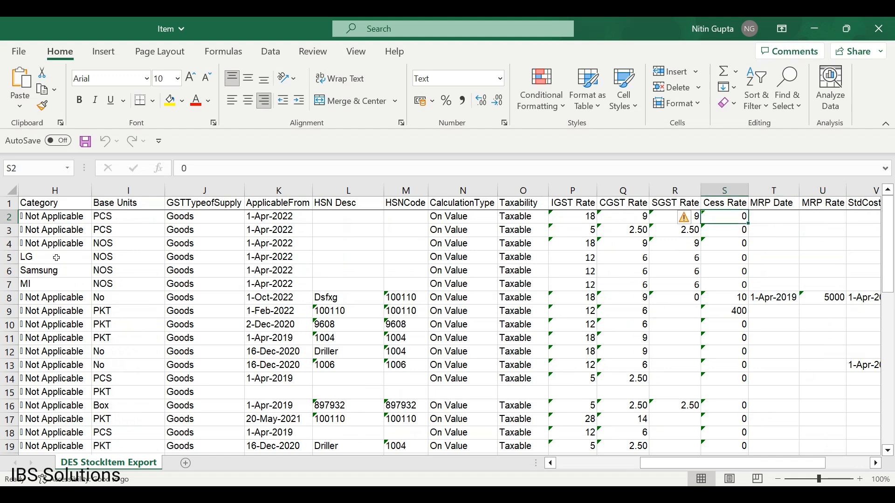
key("Right")
key("Right")
key("Right")
key("Right")
key("Right")
key("Right")
key("Right")
key("Right")
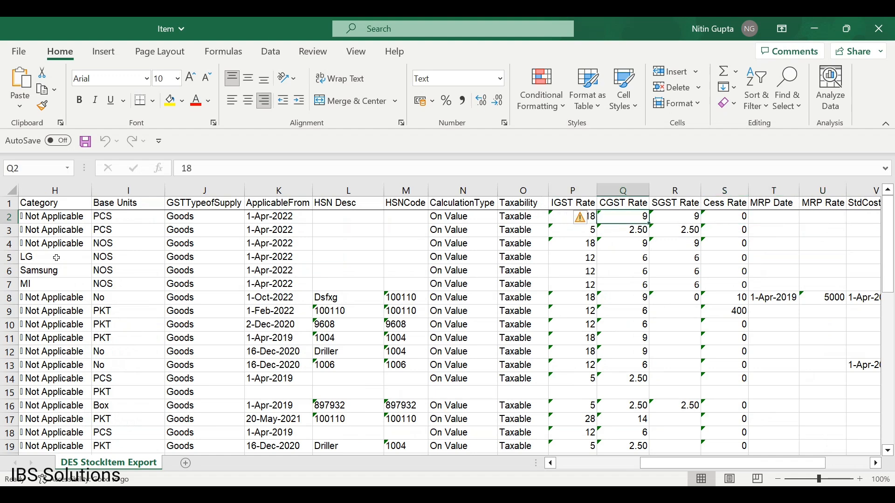
key("Right")
key("Right")
key("Right")
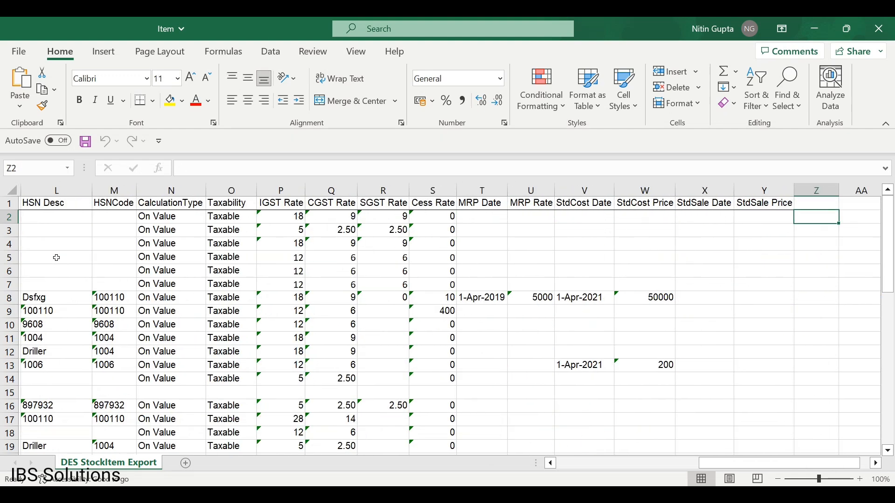
left_click(815, 28)
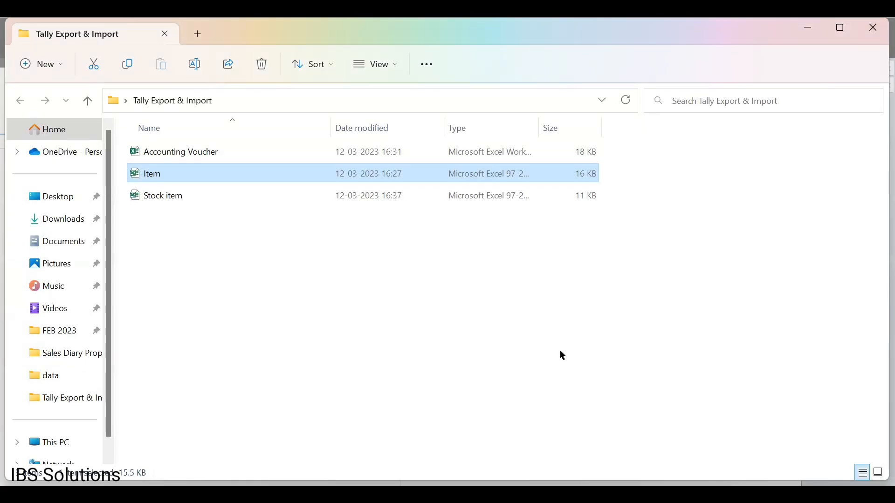
In TallyPrime, choose Import StockItem from the StockItem Import add-on to open the file details.
mouse_move(578, 495)
left_click(601, 426)
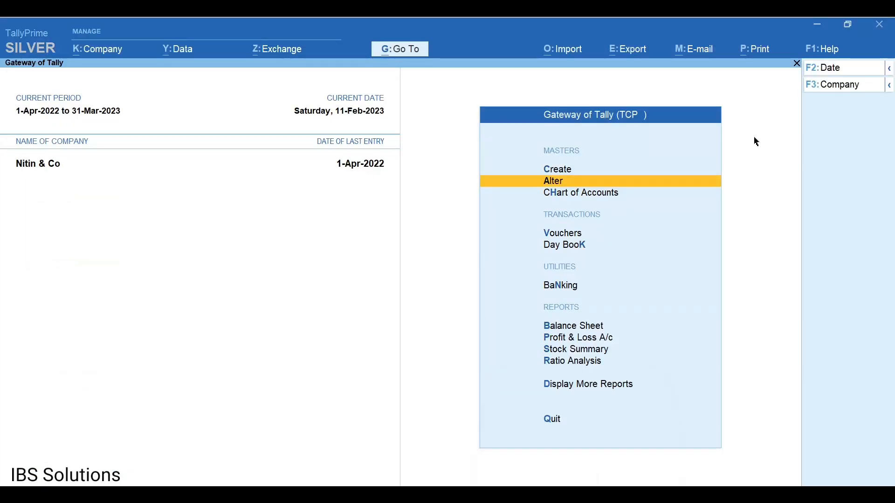
left_click(554, 55)
key("Down")
key("Down")
key("Down")
key("Down")
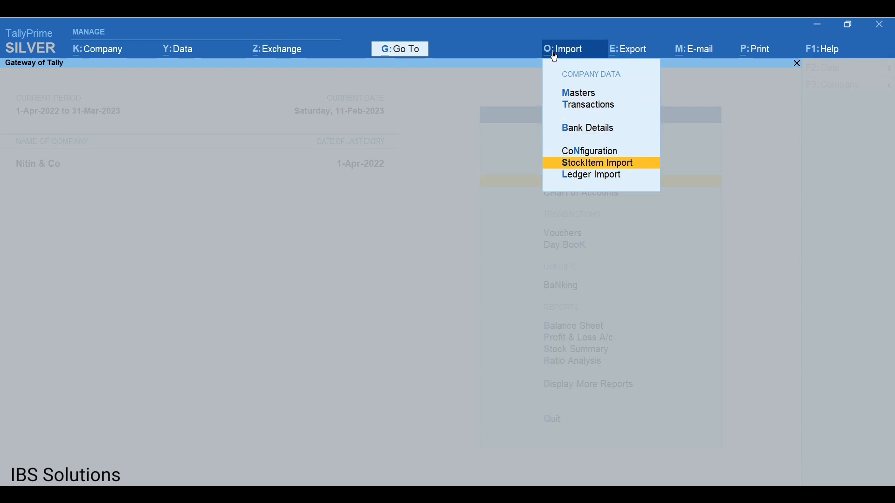
key("Return")
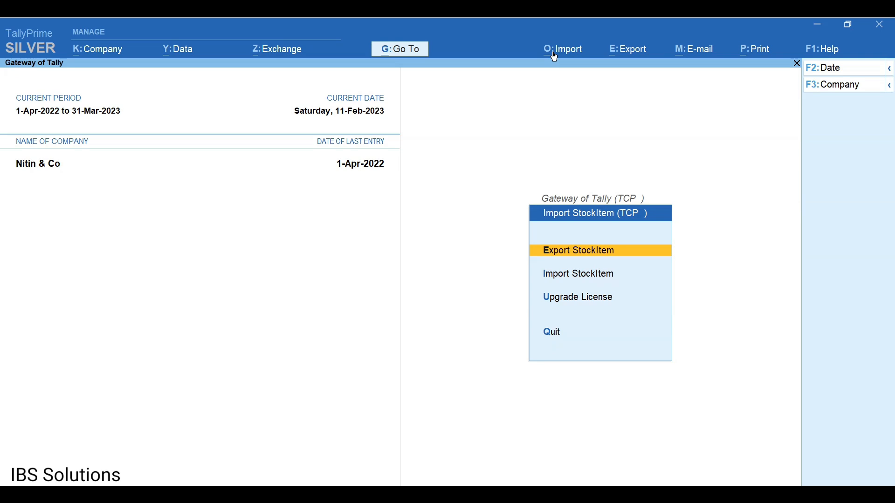
key("Down")
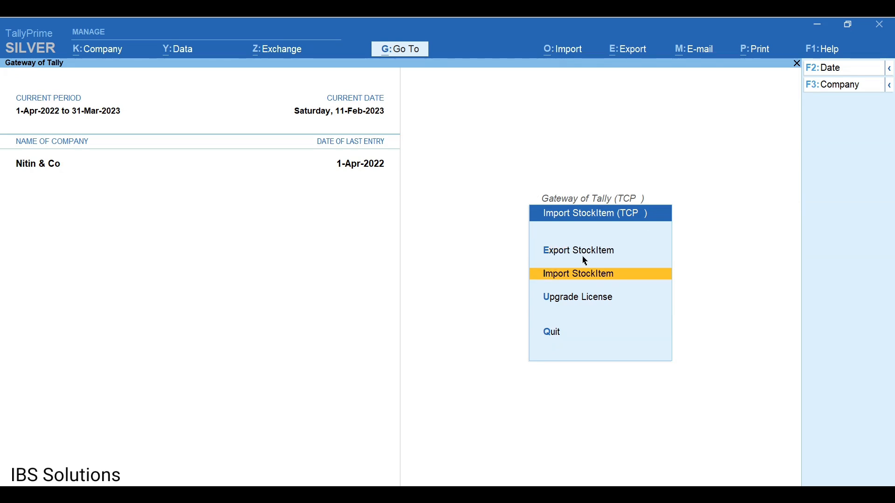
key("Return")
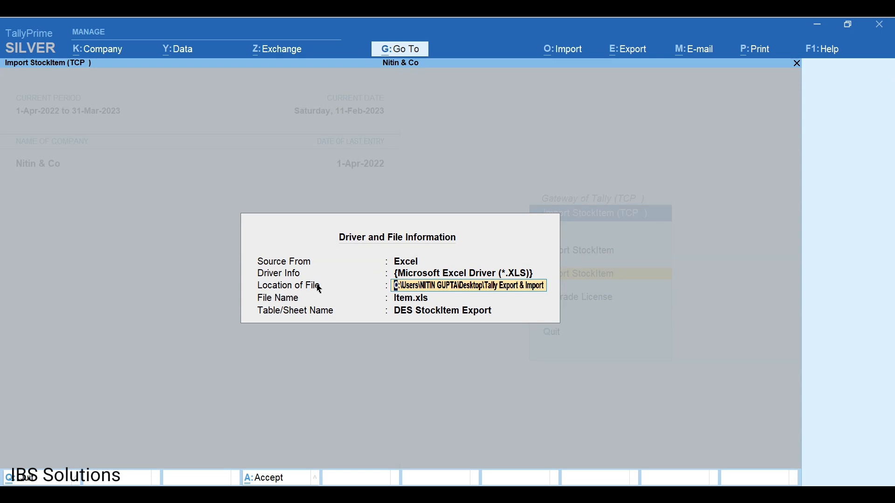
Reveal the Tally Export & Import folder's full path in File Explorer, then return to TallyPrime.
mouse_move(485, 495)
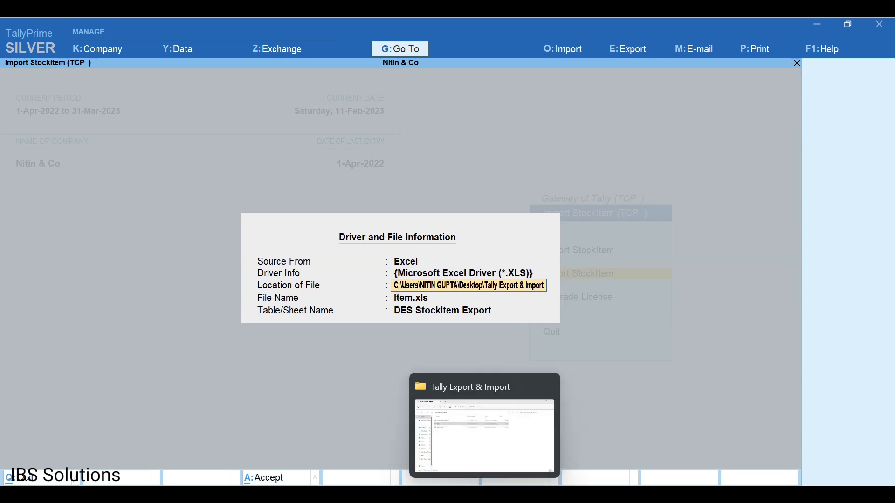
left_click(513, 432)
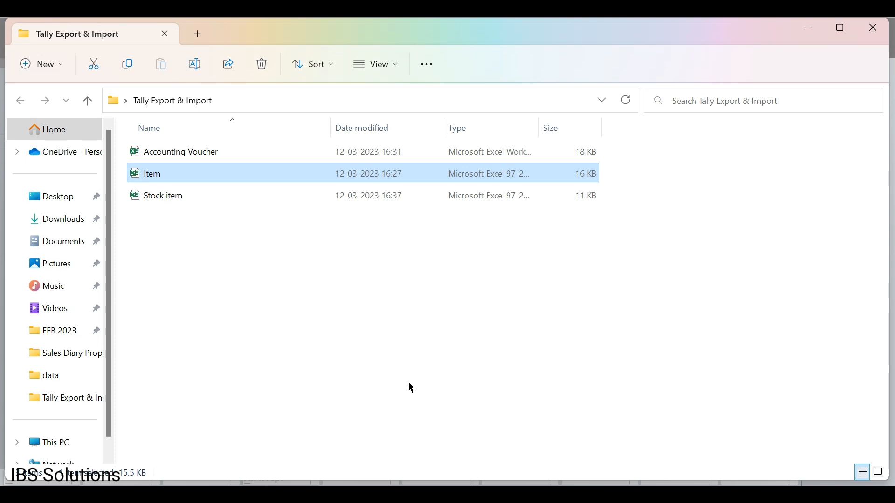
key("alt+d")
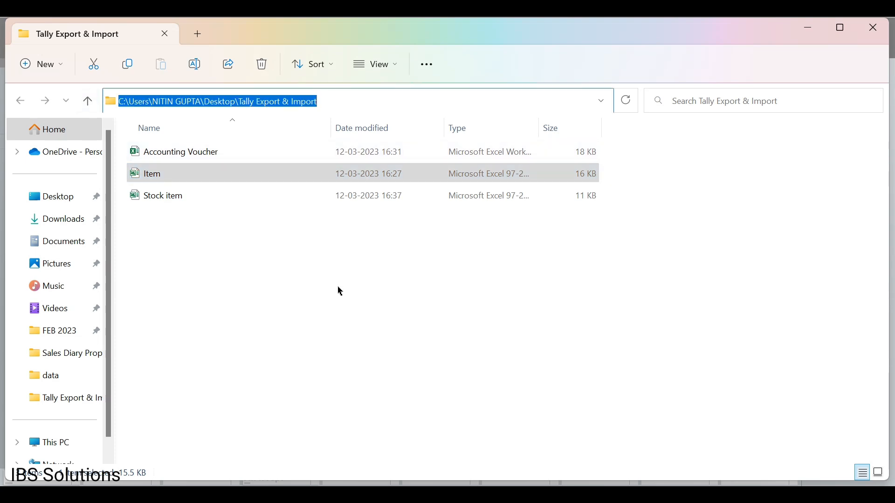
left_click(569, 394)
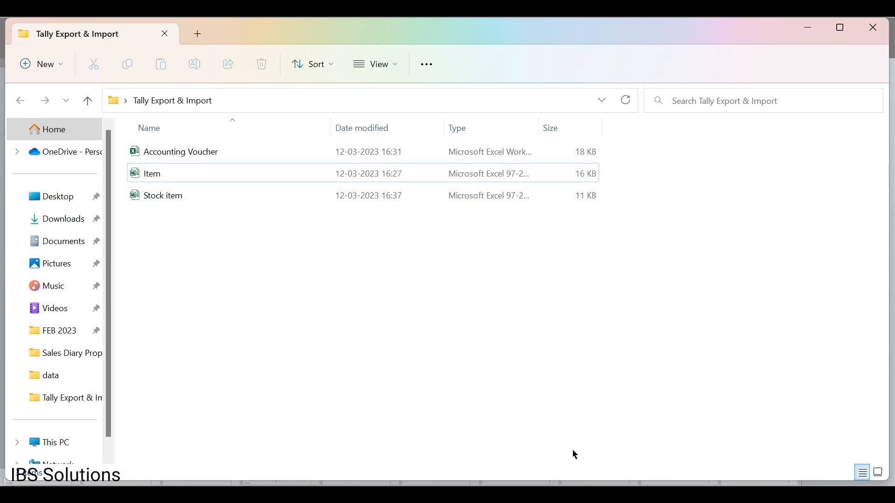
mouse_move(577, 485)
left_click(620, 429)
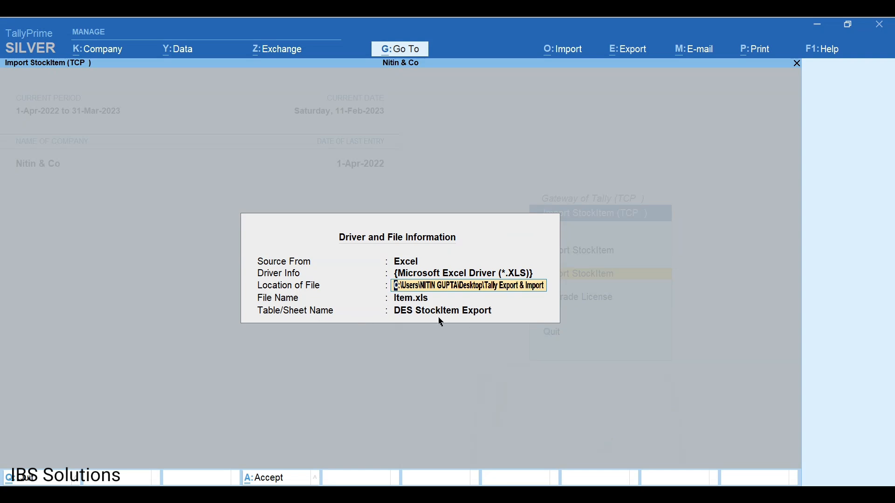
Accept Item.xls with the DES StockItem Export sheet so the import reads all 48 items.
key("Return")
key("Return")
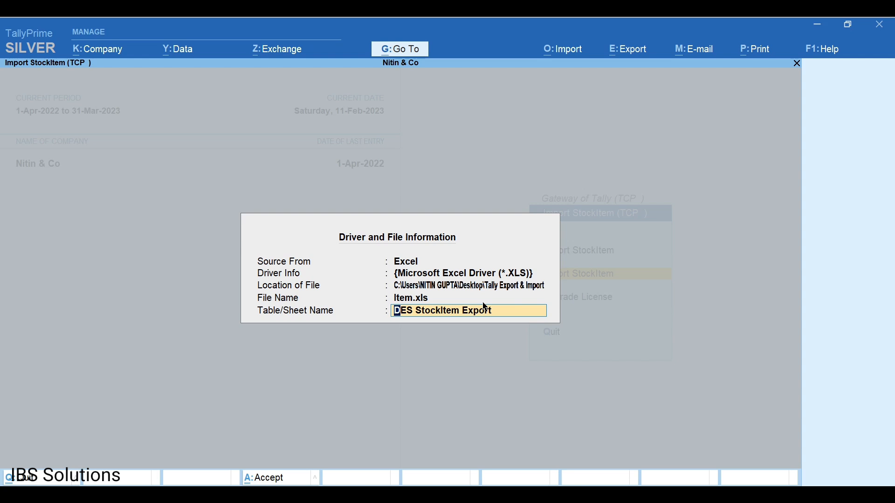
key("Return")
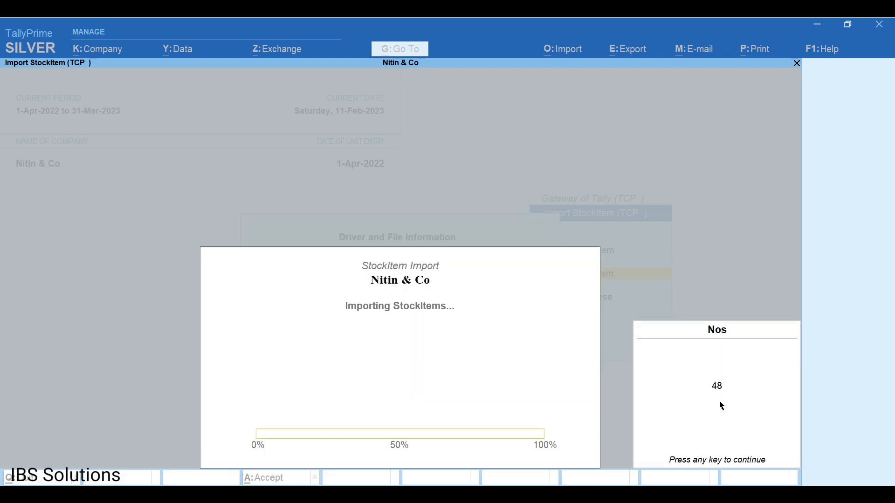
Answer Yes to importing the stock items, dismiss the success notice, and leave the TCP menu.
key("Return")
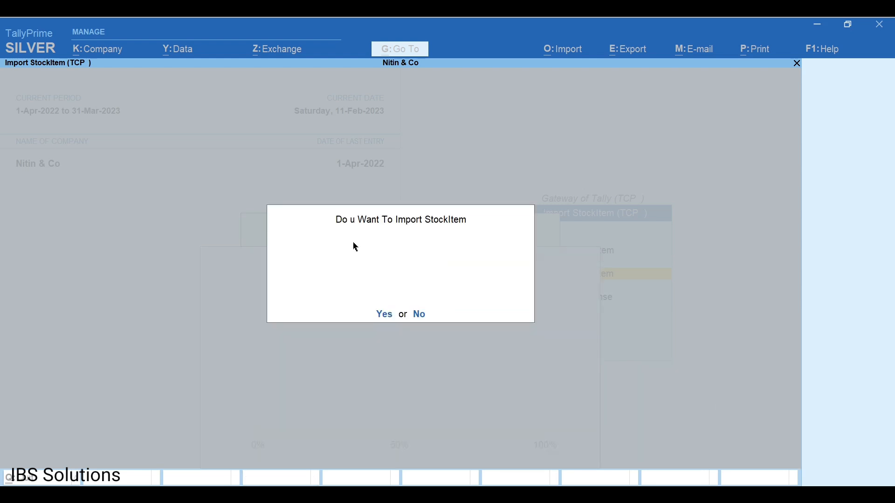
key("y")
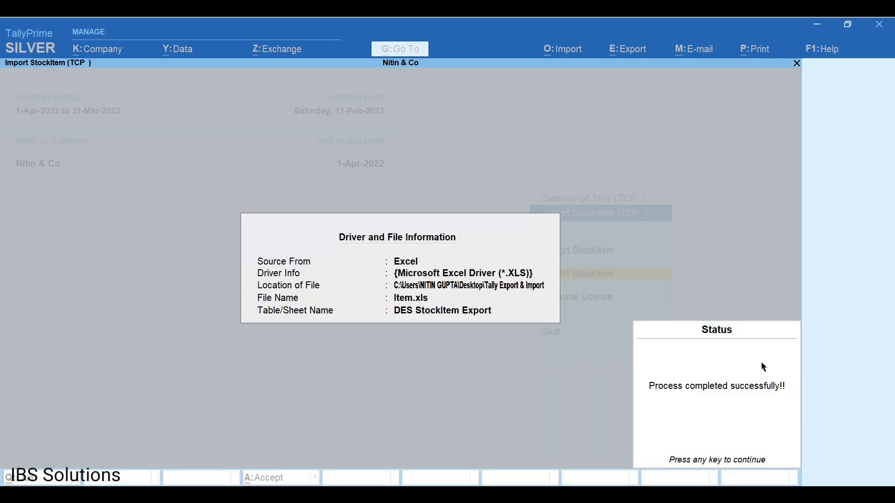
key("Return")
key("Escape")
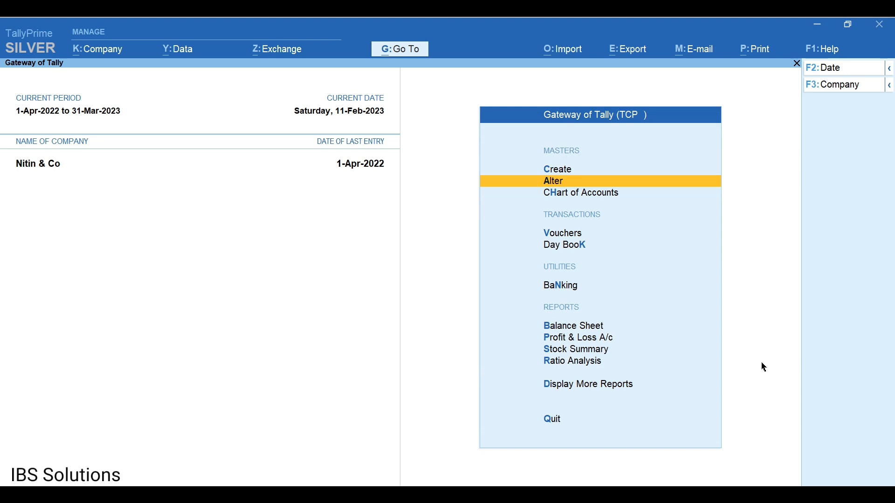
key("Return")
key("Down")
key("Down")
key("Down")
key("Down")
key("Down")
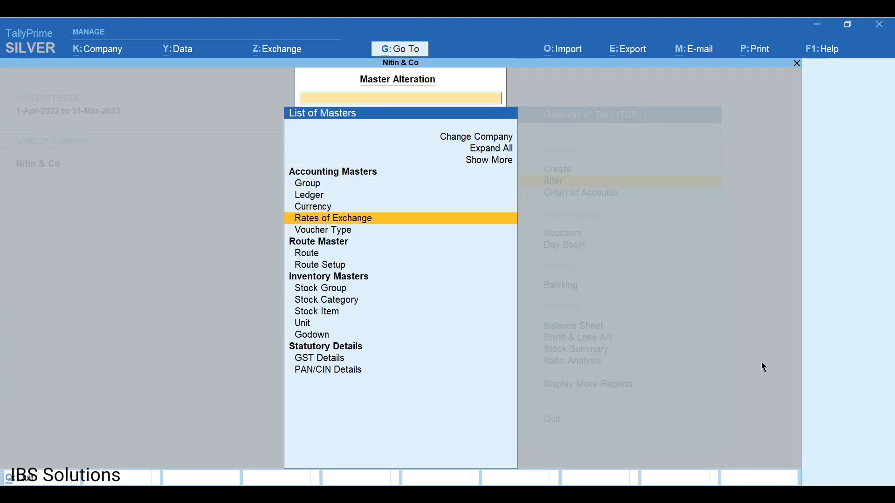
key("Down")
key("Down")
key("Down")
key("Down")
key("Down")
key("Down")
key("Return")
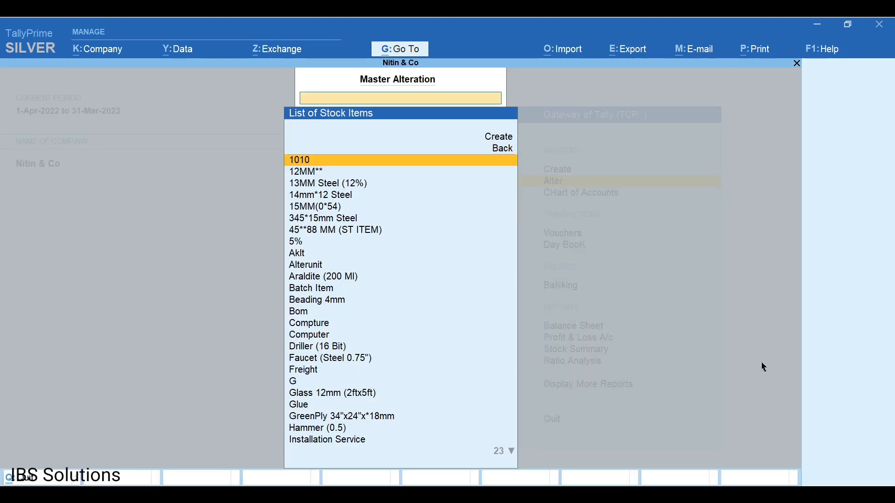
key("Down")
key("Down")
key("Down")
key("Down")
key("Down")
key("Down")
key("Down")
key("Down")
key("Down")
key("Down")
key("Down")
key("Down")
key("Down")
key("Down")
key("Down")
key("Down")
key("Down")
key("Down")
key("Down")
key("Down")
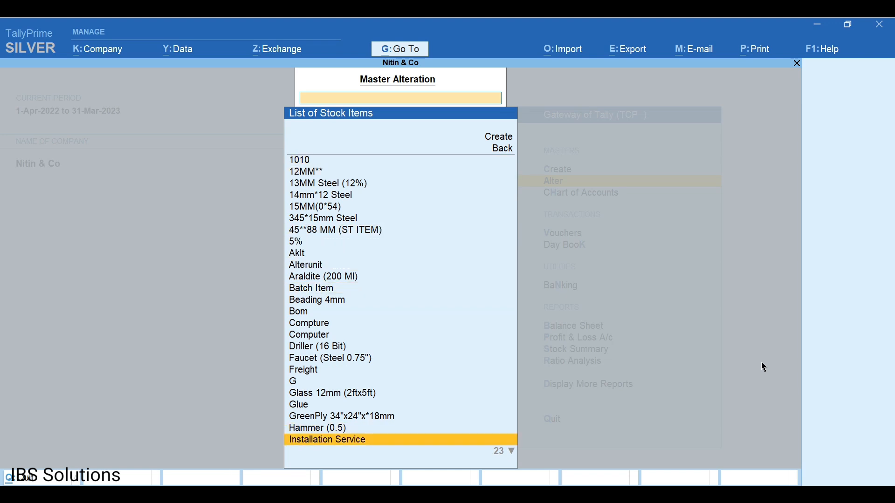
key("Down")
key("Down")
key("Escape")
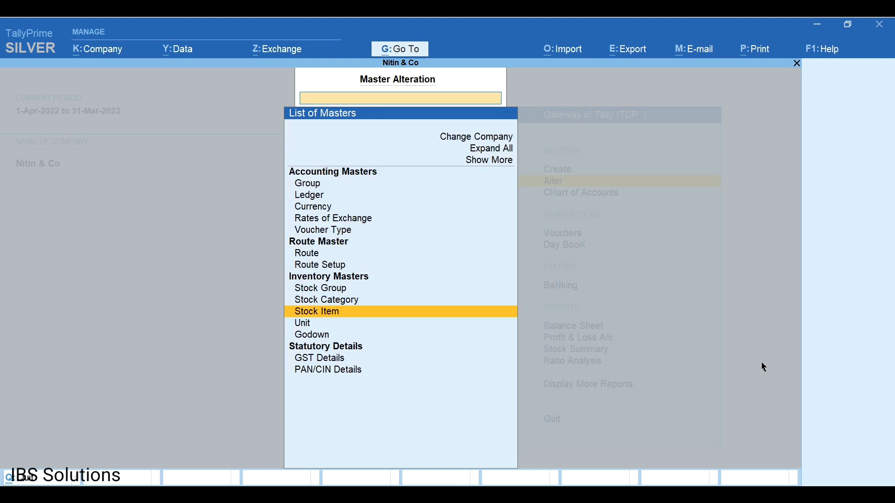
key("Escape")
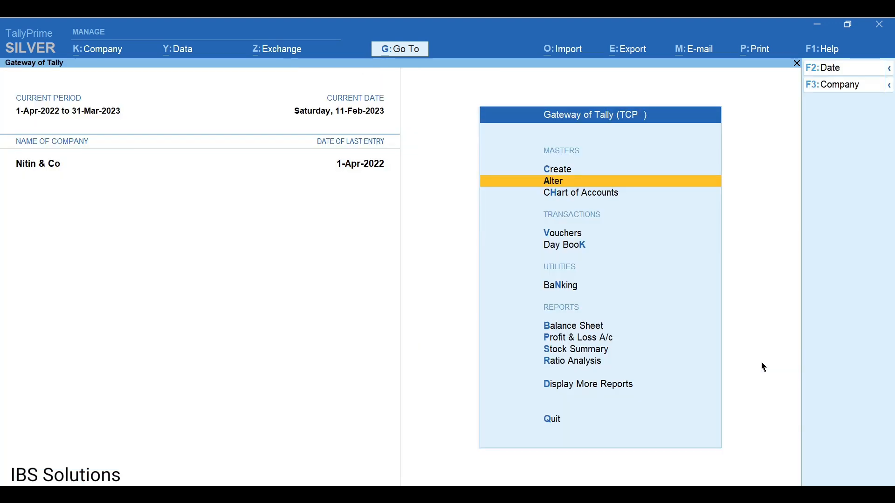
left_click(562, 51)
key("Down")
key("Down")
key("Down")
key("Down")
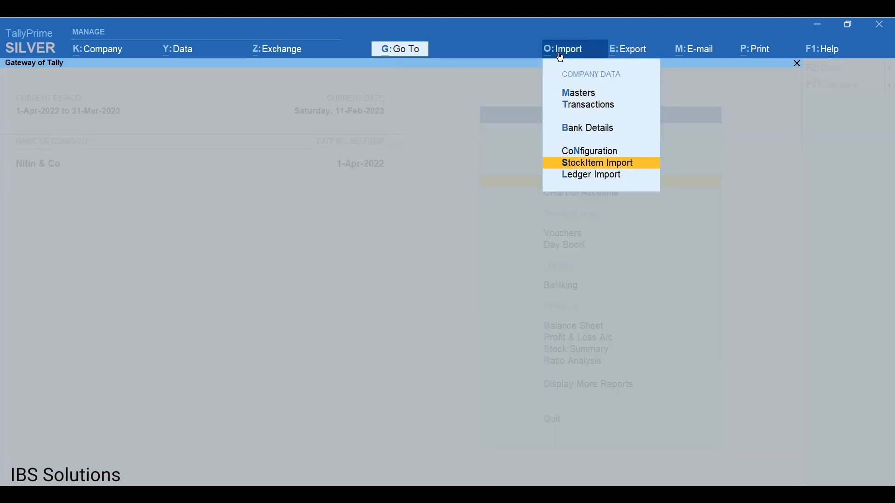
key("Return")
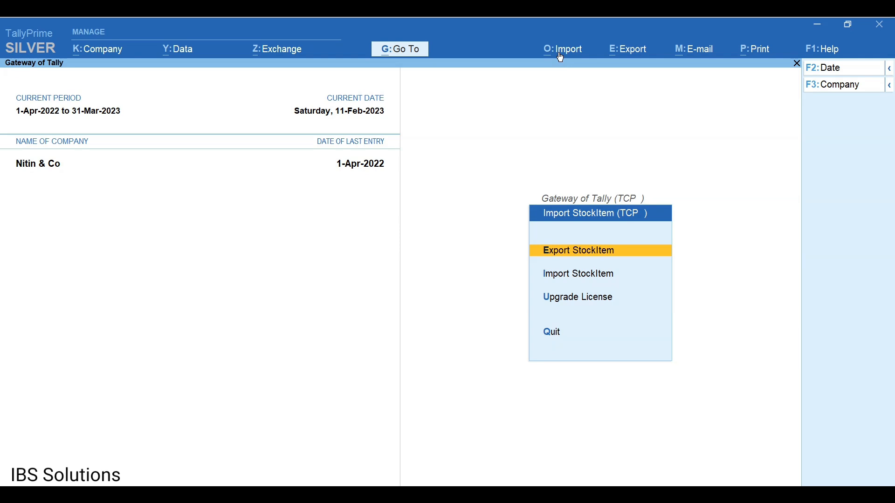
key("Return")
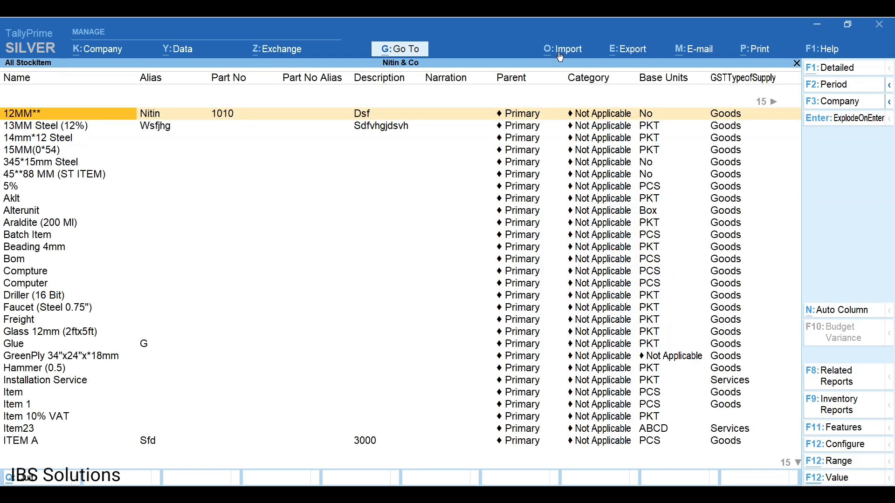
key("Down")
key("Down")
key("Down")
key("Down")
key("Down")
key("Down")
key("Down")
key("Down")
key("Down")
key("Down")
key("Down")
key("Down")
key("Down")
key("Down")
key("Down")
key("Down")
key("Down")
key("Down")
key("Down")
key("Down")
key("Down")
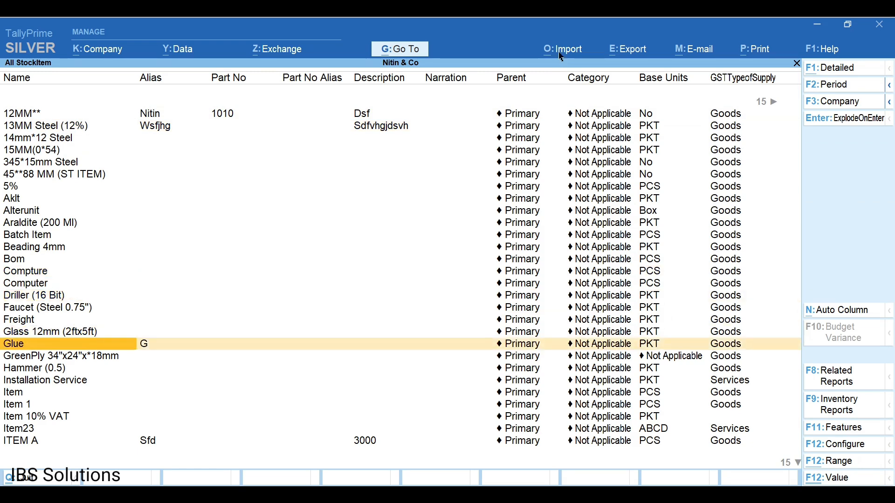
key("Right")
key("Right")
key("Right")
key("Right")
key("Right")
key("Right")
key("Right")
key("Right")
key("Right")
key("Right")
key("Right")
key("Right")
key("Right")
key("Right")
key("Right")
key("Right")
key("Right")
key("Right")
key("Right")
key("Right")
key("Right")
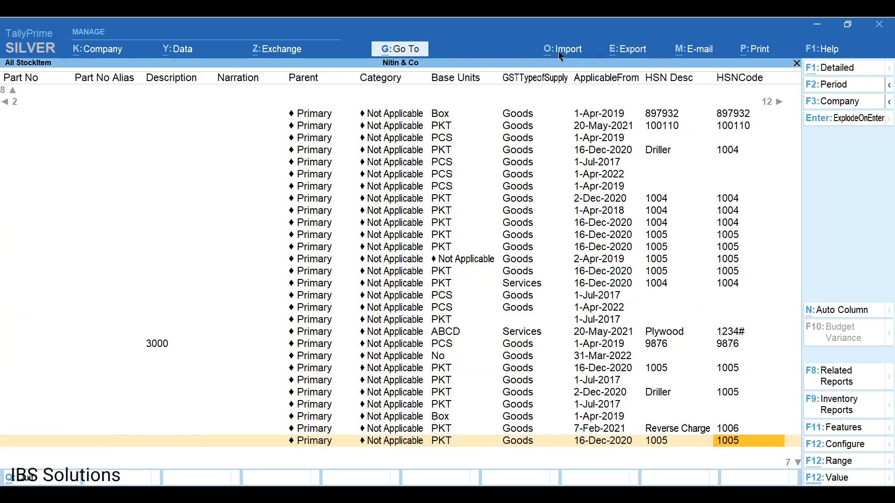
key("Left")
key("Left")
key("Left")
key("Left")
key("Right")
key("Right")
key("Right")
key("Right")
key("Right")
key("Right")
key("Right")
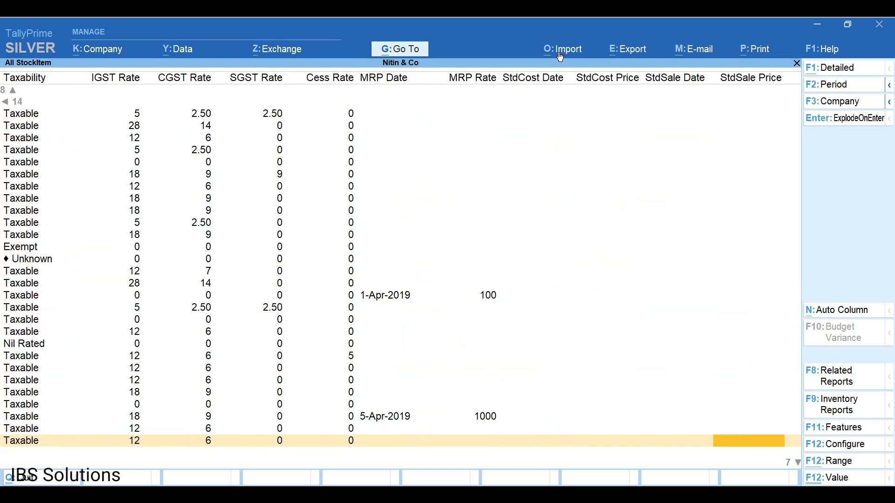
key("Left")
key("Left")
key("Left")
key("Left")
key("Left")
key("Left")
key("Left")
key("Left")
key("Left")
key("Left")
key("Left")
key("Left")
key("Left")
key("Left")
key("Left")
key("Left")
key("Left")
key("Left")
key("Left")
key("Left")
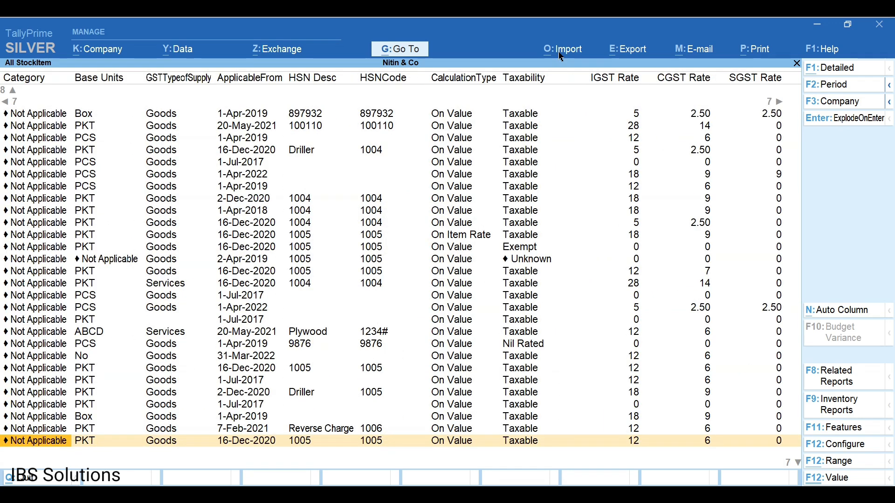
key("Escape")
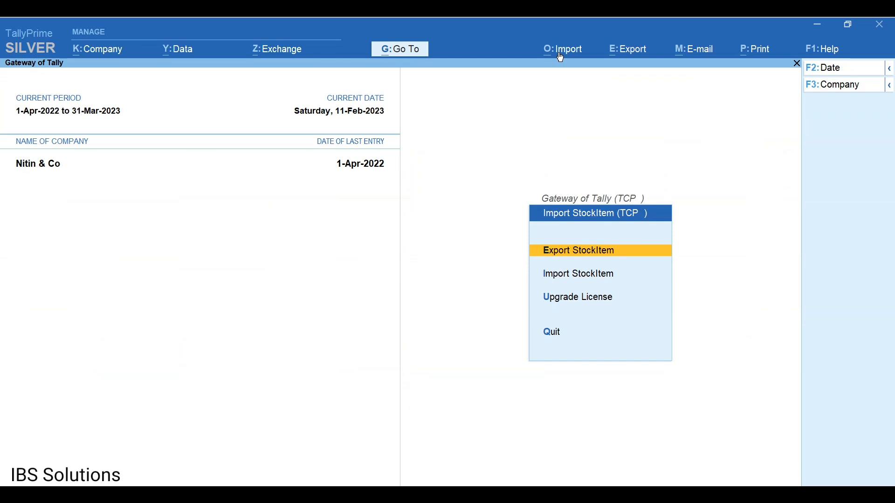
key("Escape")
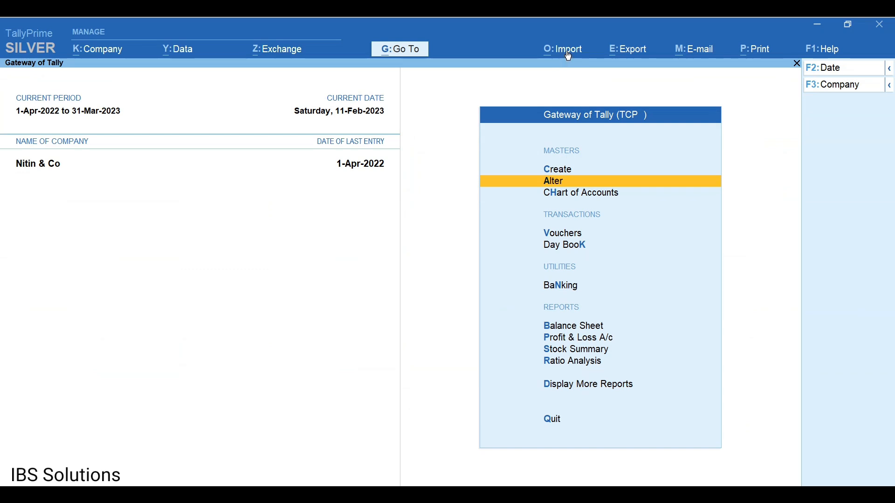
Show Nitin & Co's All Ledger report via Ledger Import's Export Ledger option.
left_click(569, 56)
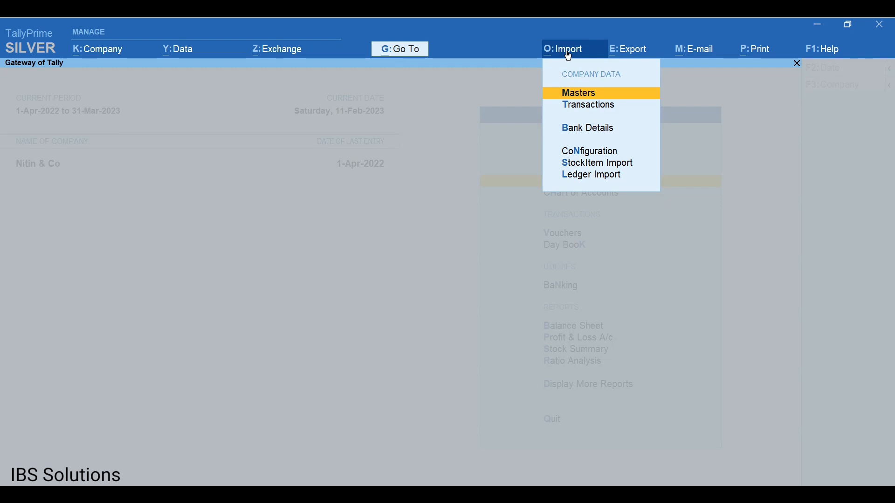
key("Down")
key("Down")
key("Down")
key("Down")
key("Down")
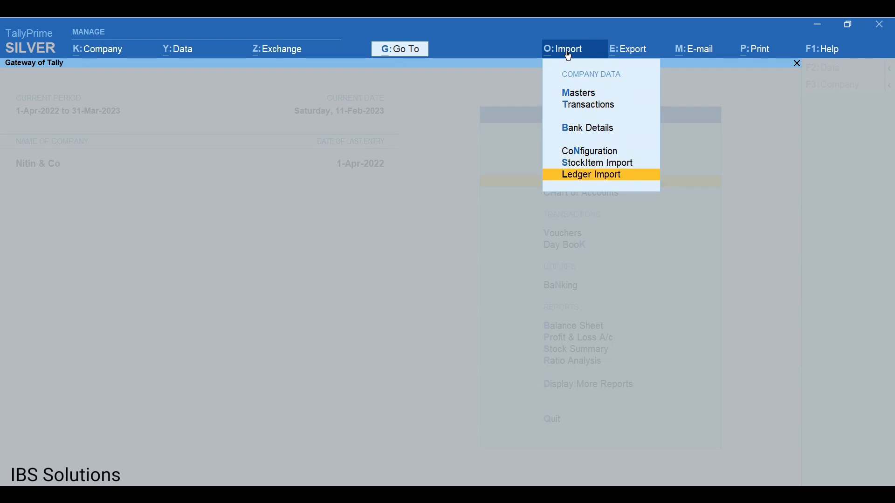
key("Return")
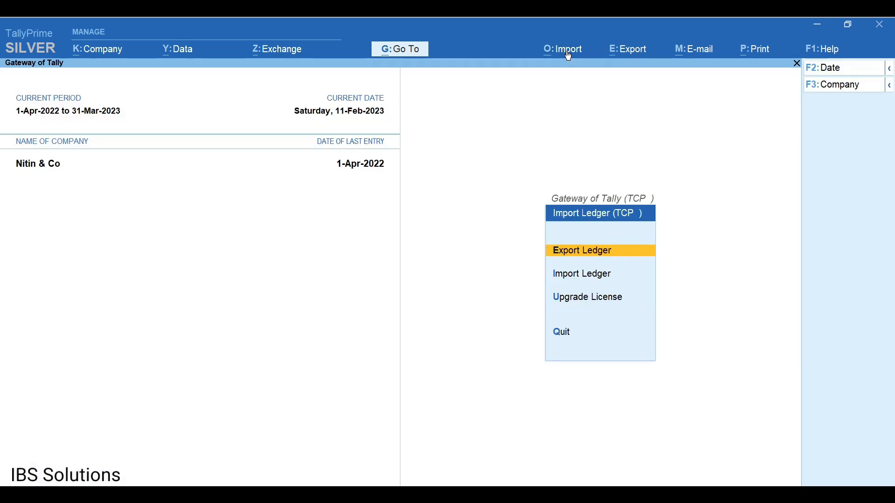
key("Return")
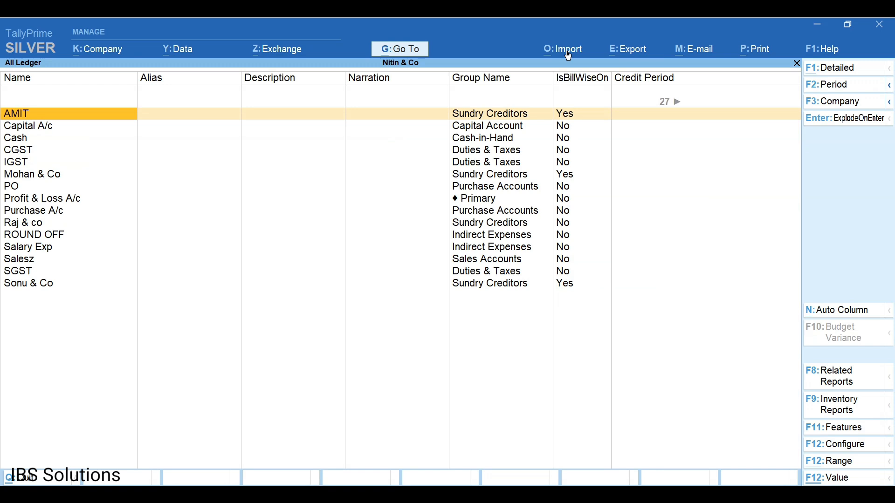
key("Right")
key("Right")
key("Right")
key("Right")
key("Right")
key("Right")
key("Right")
key("Right")
key("Right")
key("Right")
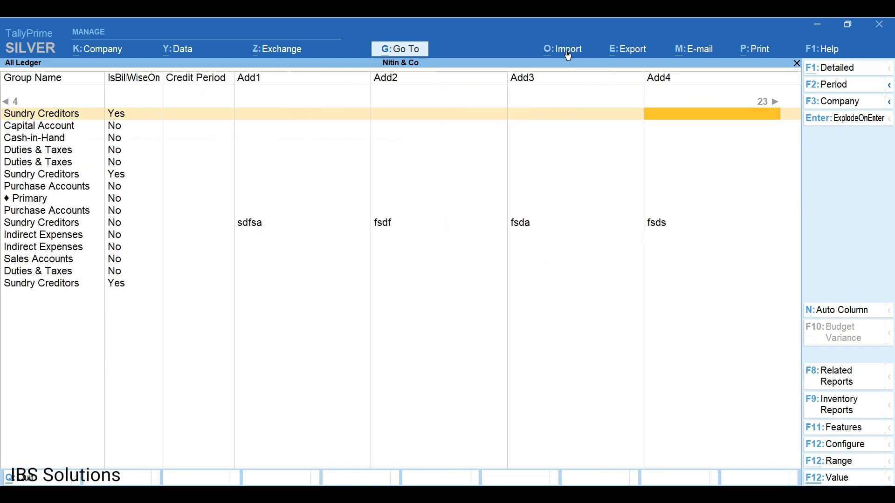
key("Right")
key("Right")
key("Right")
key("Right")
key("Right")
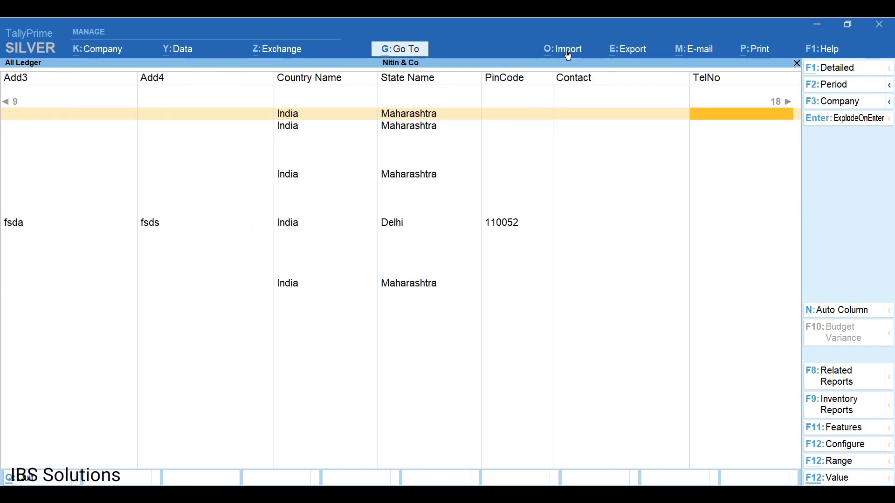
key("Right")
key("Right")
key("Right")
key("Right")
key("Right")
key("Right")
key("Right")
key("Right")
key("Right")
key("Right")
key("Right")
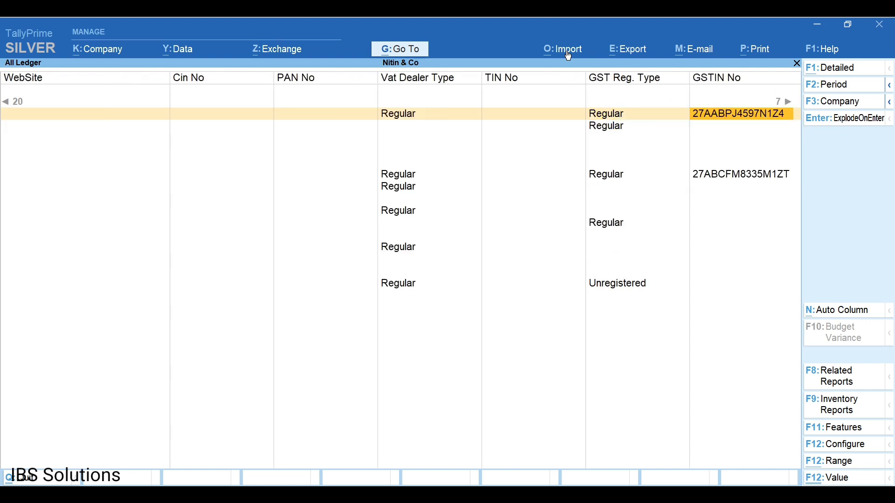
key("Left")
key("Left")
key("Left")
key("Left")
key("Left")
key("Left")
key("Left")
key("Left")
key("Left")
key("Left")
key("Left")
key("Left")
key("Left")
key("Left")
key("Left")
key("Left")
key("Left")
key("Left")
key("Left")
key("Left")
key("Left")
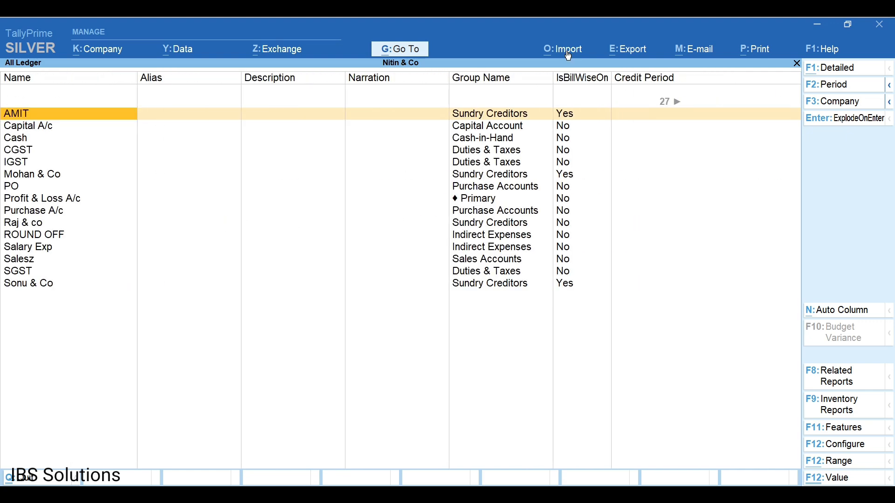
key("Right")
key("Right")
key("Right")
key("Right")
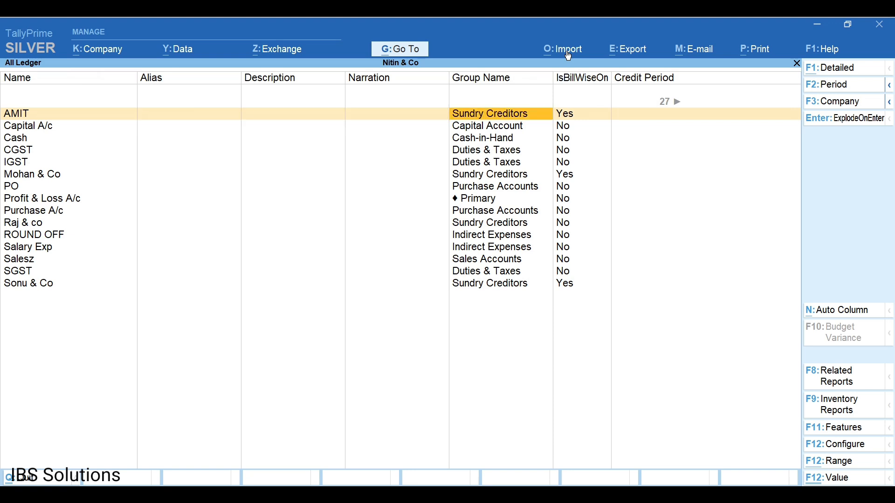
key("Right")
key("Right")
key("Right")
key("Right")
key("Right")
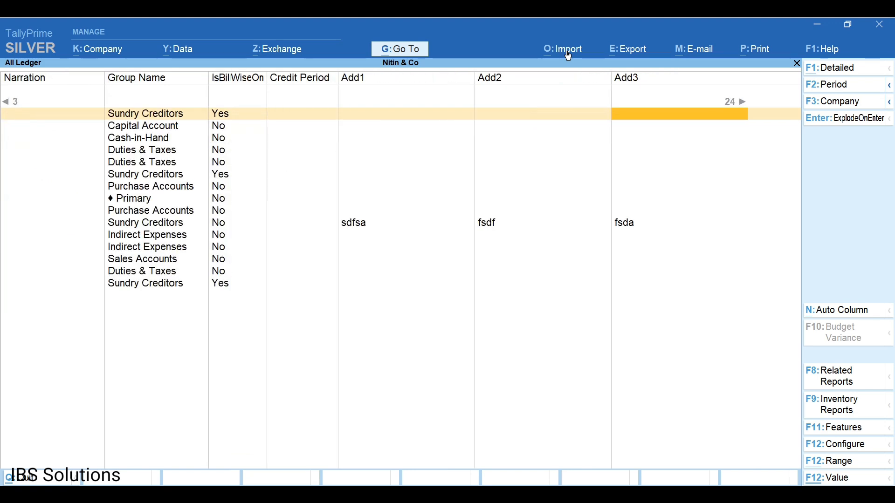
key("Right")
key("Right")
key("Right")
key("Right")
key("Right")
key("Right")
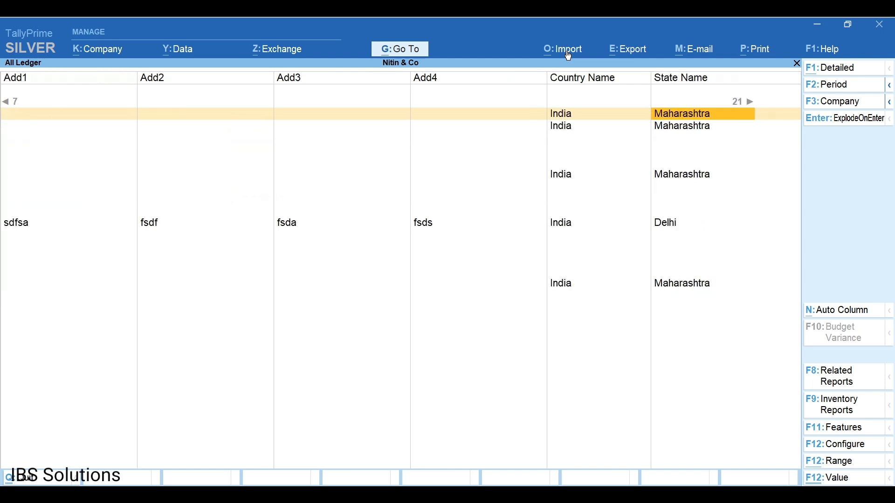
key("Right")
key("Right")
key("Right")
key("Right")
key("Right")
key("Right")
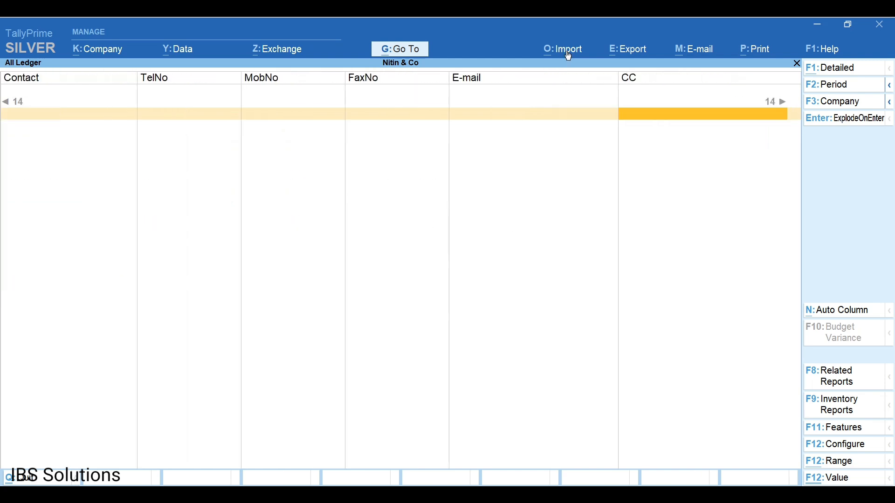
key("Right")
key("Right")
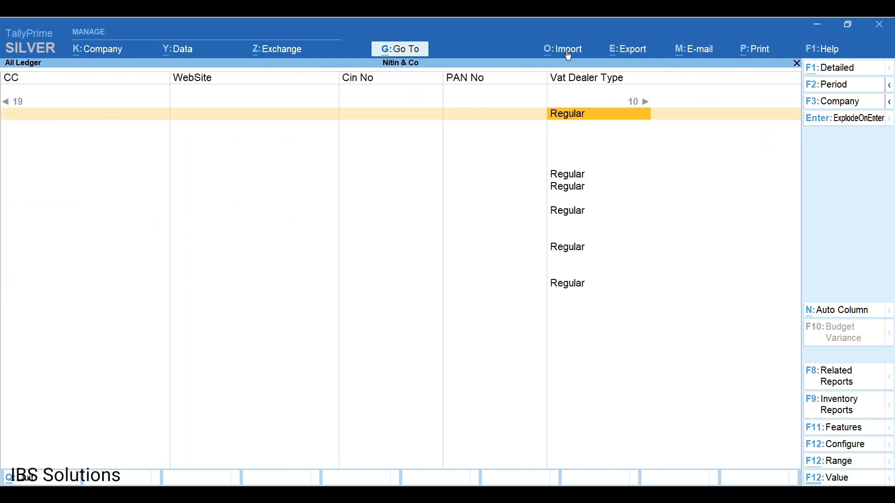
key("Right")
key("Right")
key("Right")
key("Left")
key("Left")
key("Left")
key("Right")
key("Right")
key("Right")
key("Right")
key("Right")
key("Right")
key("Right")
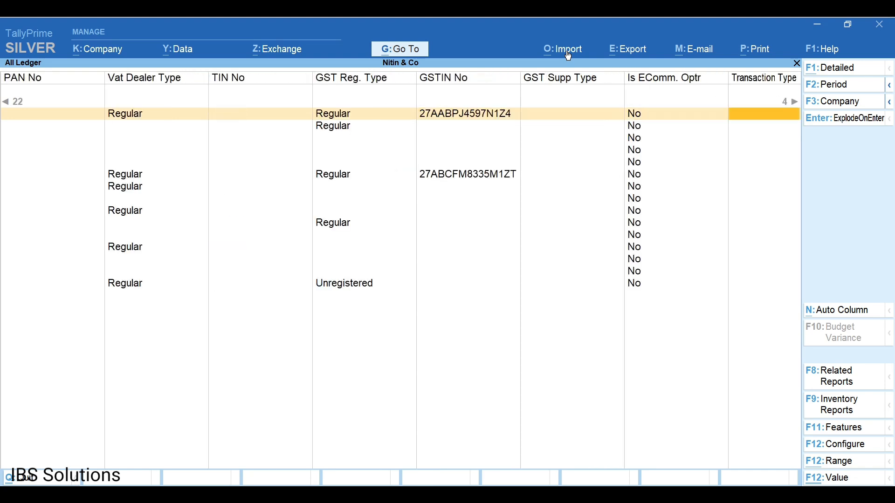
key("Right")
key("Right")
key("Left")
key("Left")
key("Left")
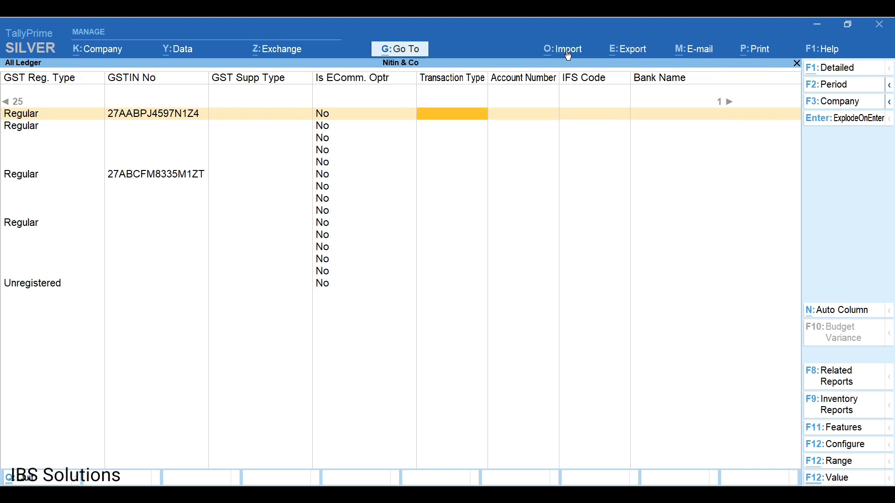
key("Right")
key("Right")
key("Right")
key("Right")
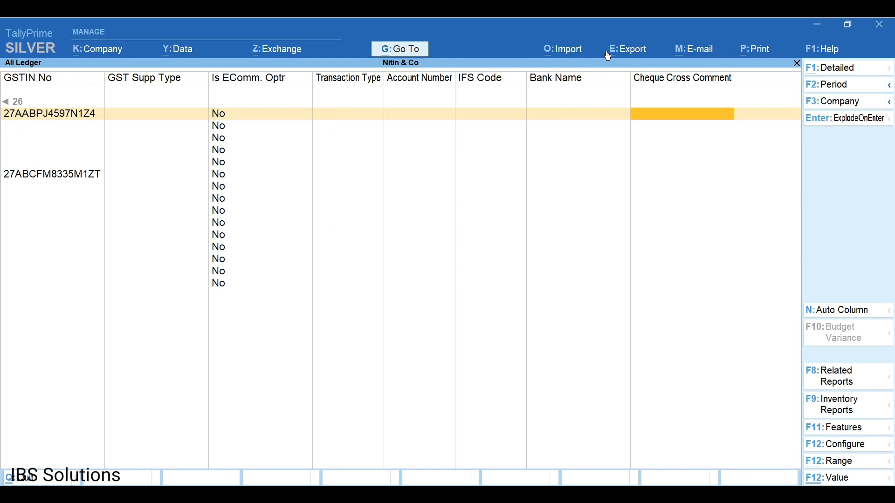
Export the current All Ledger report to Excel with the file name 'ledger nitin'.
left_click(631, 56)
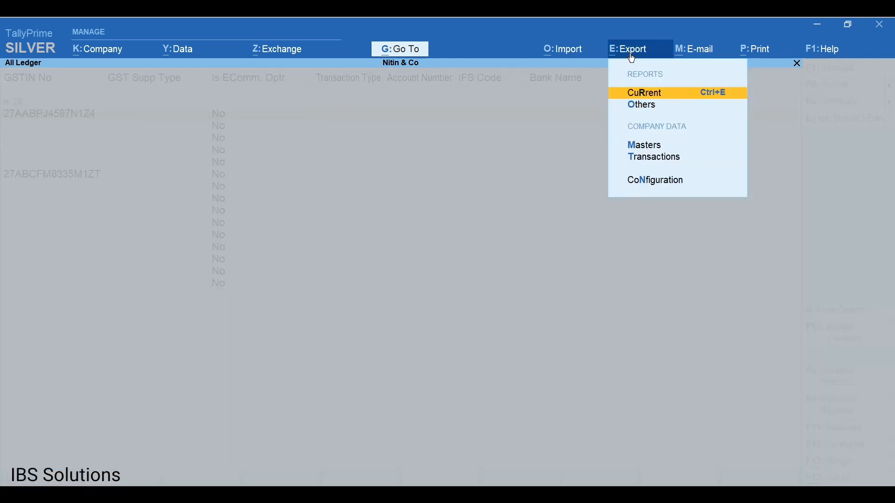
key("Return")
key("Left")
key("Return")
key("Up")
key("Up")
key("Return")
key("Down")
key("Down")
key("Down")
key("Down")
key("Down")
key("Down")
key("Down")
key("Down")
key("Down")
key("Down")
key("Down")
key("Down")
key("Down")
key("Down")
key("Down")
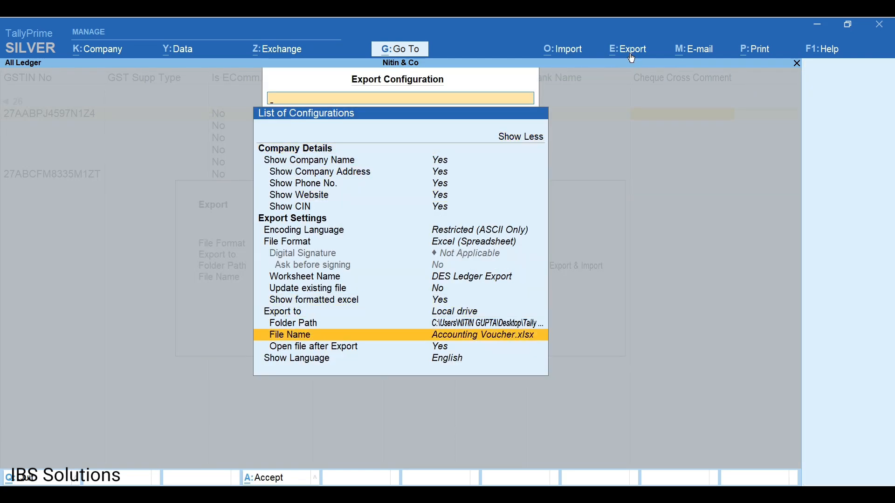
key("Return")
type("ledger nitin")
key("Return")
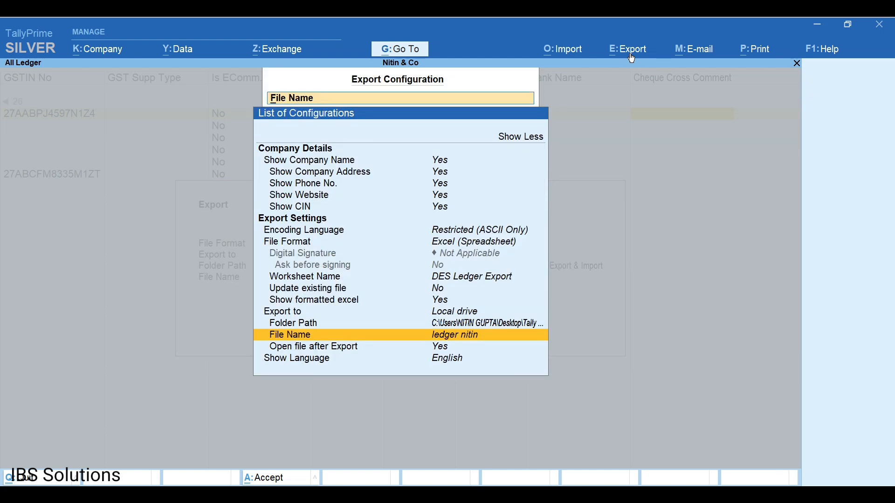
key("ctrl+a")
key("Return")
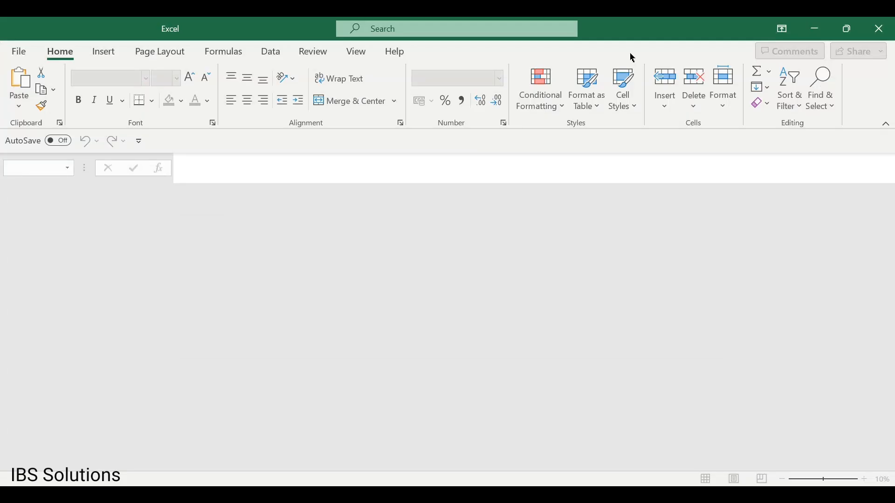
Open the exported ledger nitin workbook and check AMIT's row through to the GSTIN columns.
left_click(410, 301)
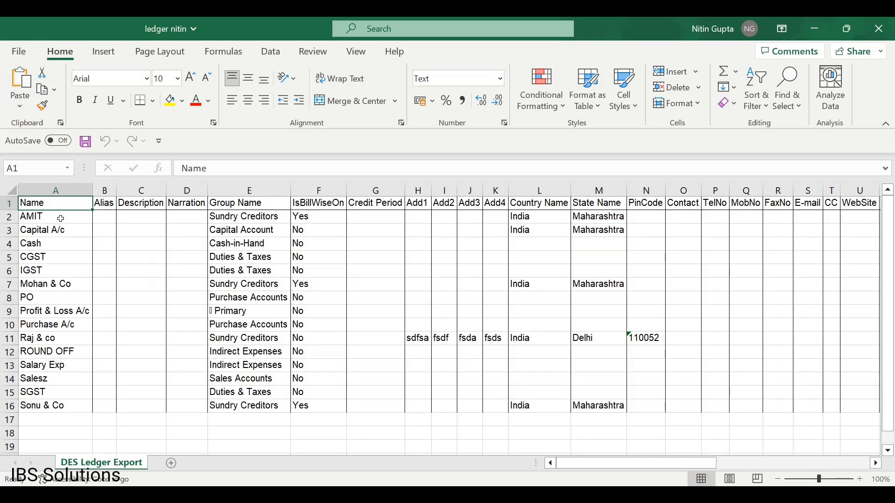
left_click(57, 219)
key("Right")
key("Right")
key("Right")
key("Right")
key("Right")
key("Right")
key("Right")
key("Right")
key("Right")
key("Right")
key("Right")
key("Right")
key("Right")
key("Right")
key("Right")
key("Right")
key("Right")
key("Right")
key("Right")
key("Right")
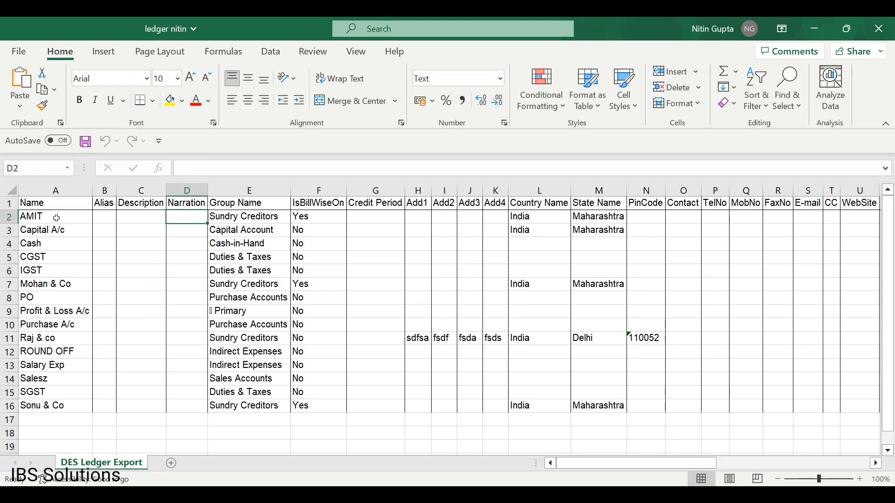
key("Right")
key("Right")
key("Right")
key("Right")
key("Right")
key("Right")
key("Right")
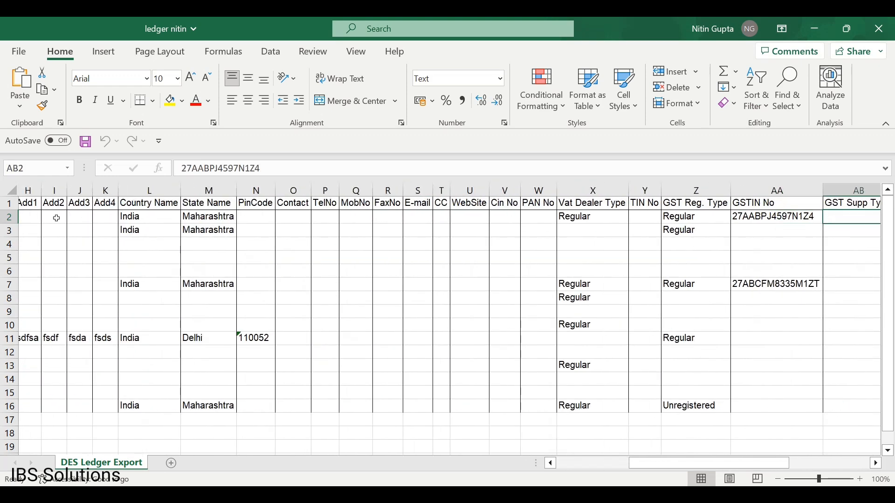
key("Left")
key("Home")
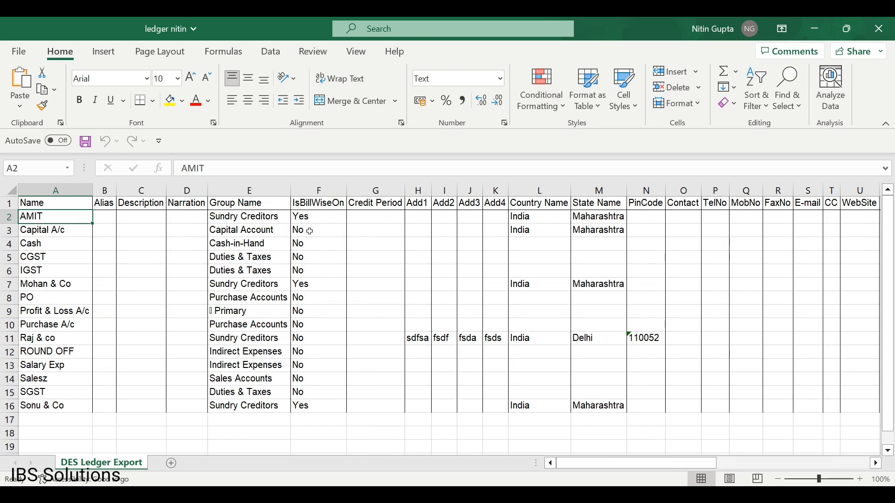
key("Right")
key("Right")
key("Right")
key("Right")
key("Right")
key("Right")
key("Right")
key("Right")
key("Right")
key("Right")
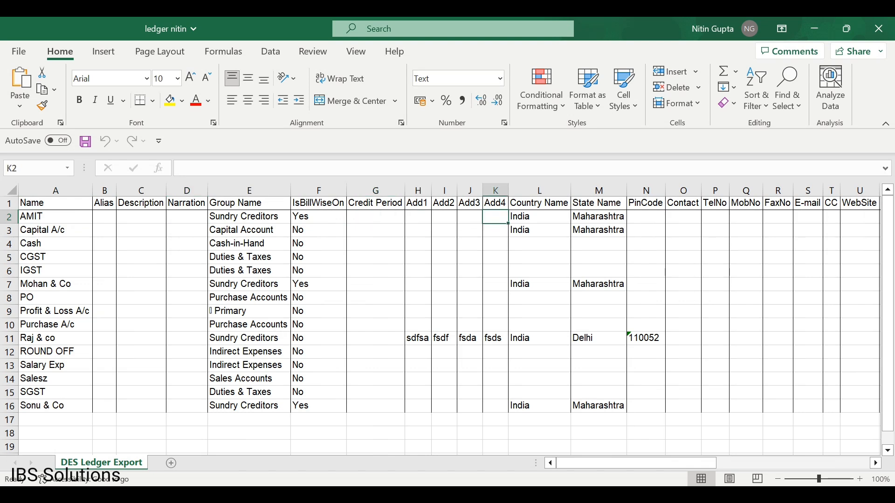
Close the ledger nitin workbook and return TallyPrime to Gateway of Tally.
left_click(883, 32)
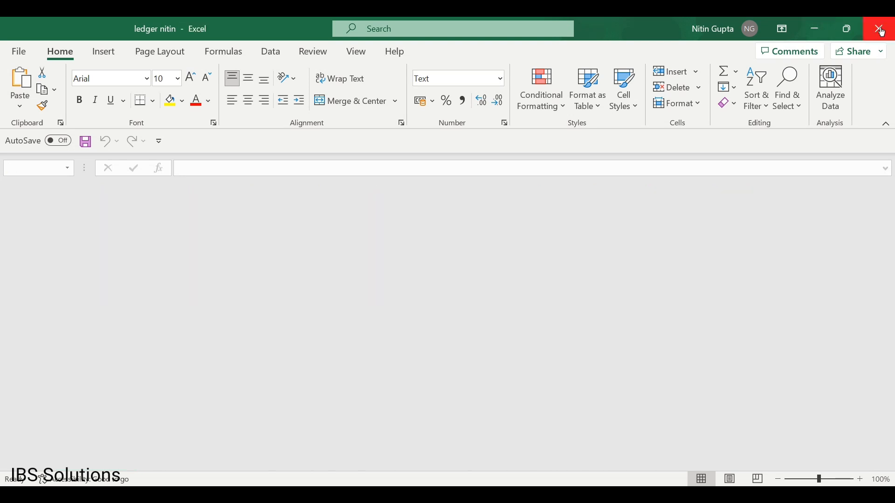
key("Escape")
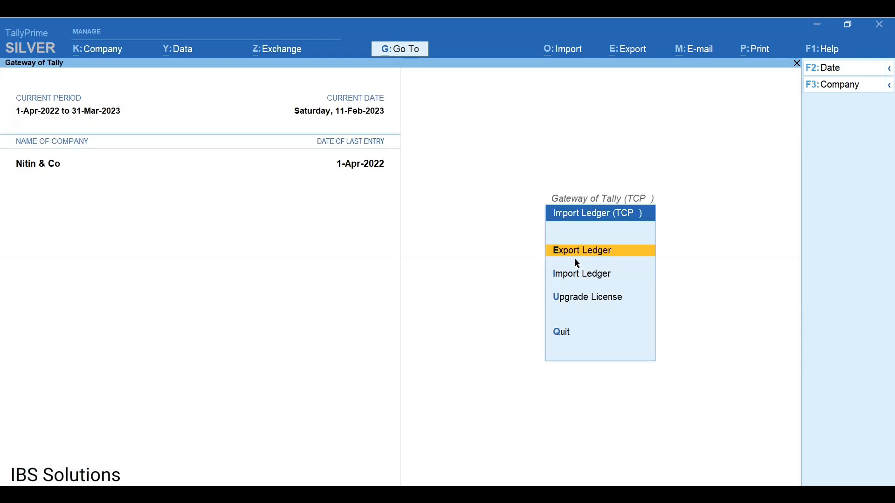
key("Escape")
key("Escape")
key("Escape")
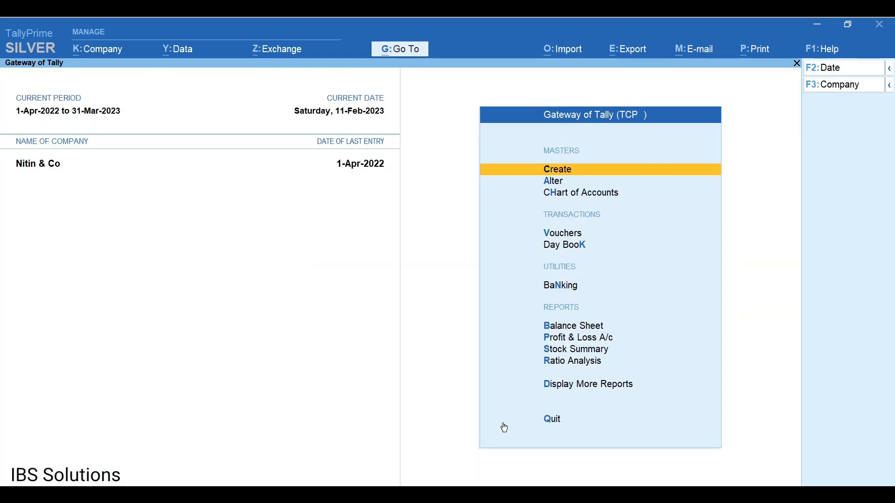
Open the Accounting Voucher workbook from the Tally Export & Import folder.
mouse_move(485, 495)
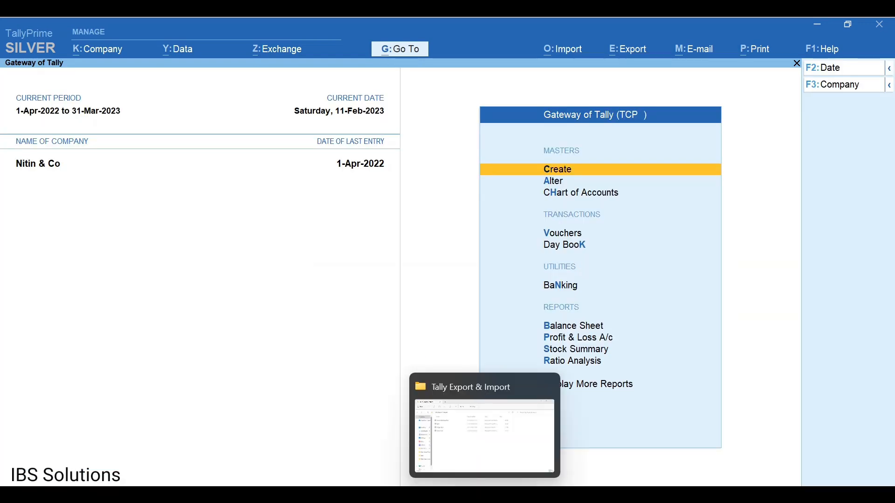
left_click(524, 415)
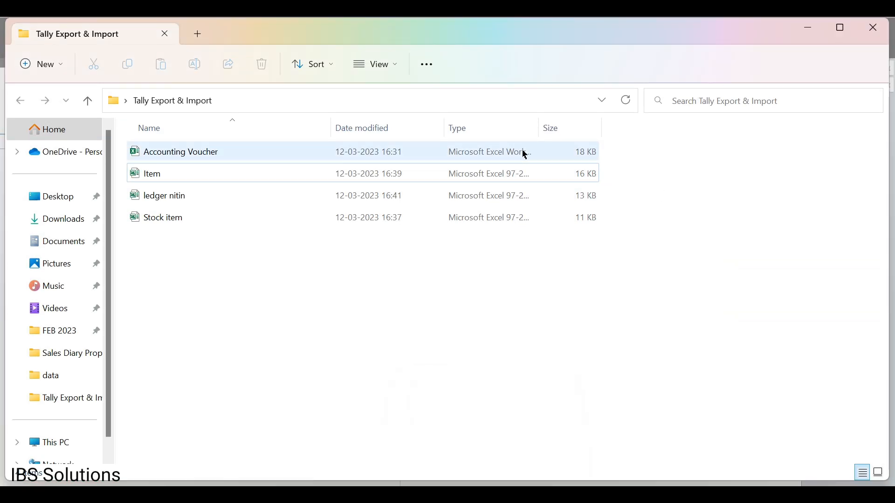
double_click(529, 154)
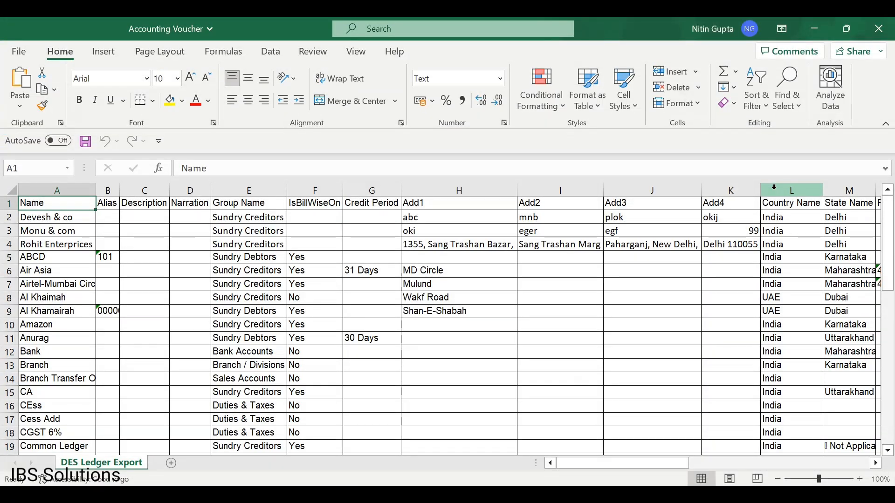
left_click(47, 220)
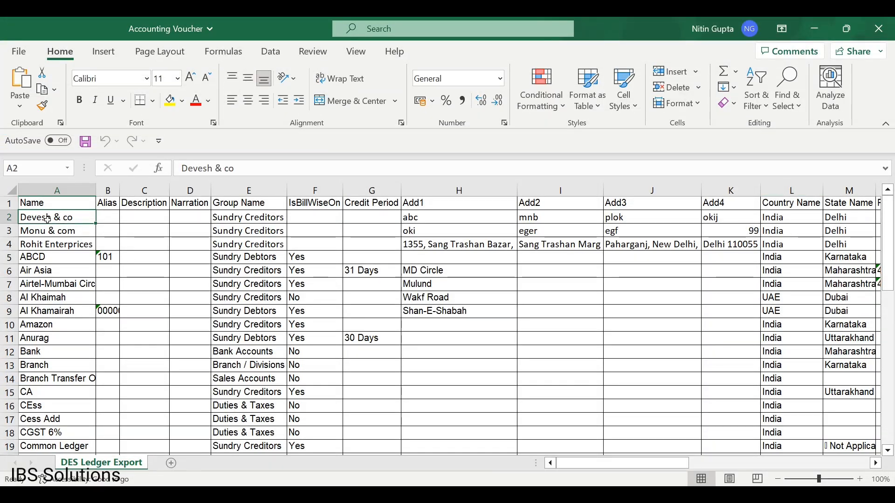
key("ctrl+shift+Down")
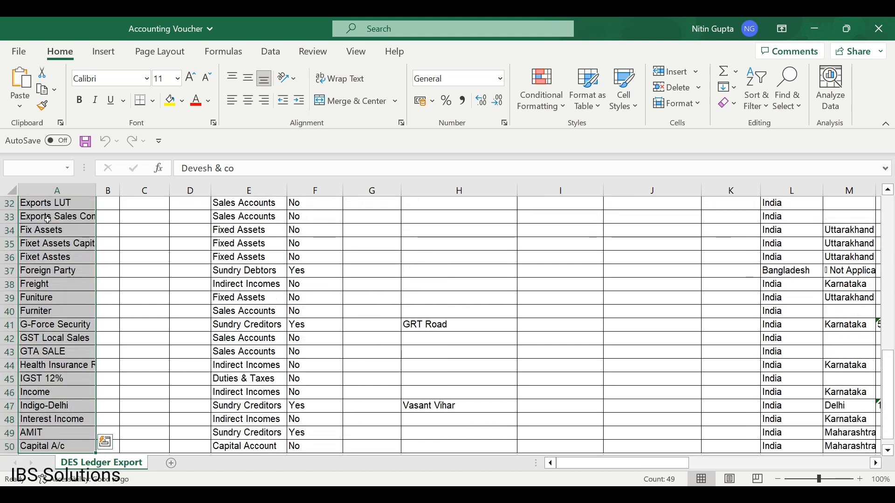
key("ctrl+Up")
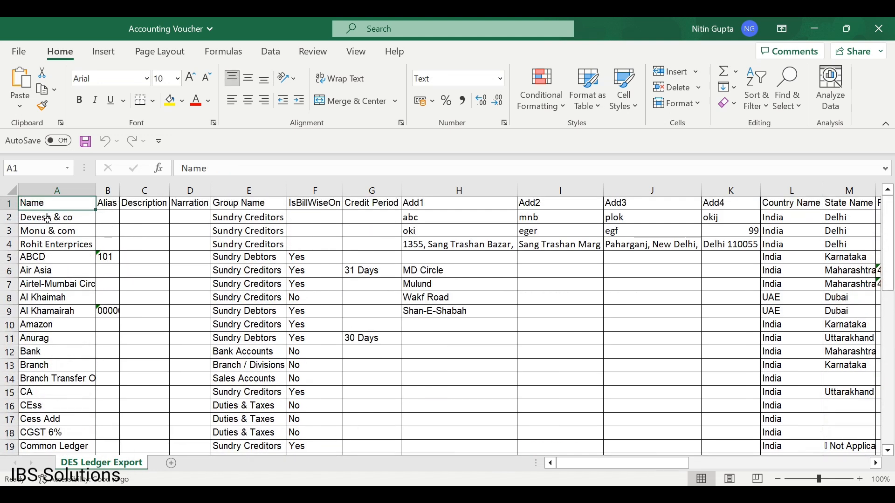
key("Down")
key("Right")
key("Right")
key("Right")
key("Right")
key("Right")
key("Right")
key("Right")
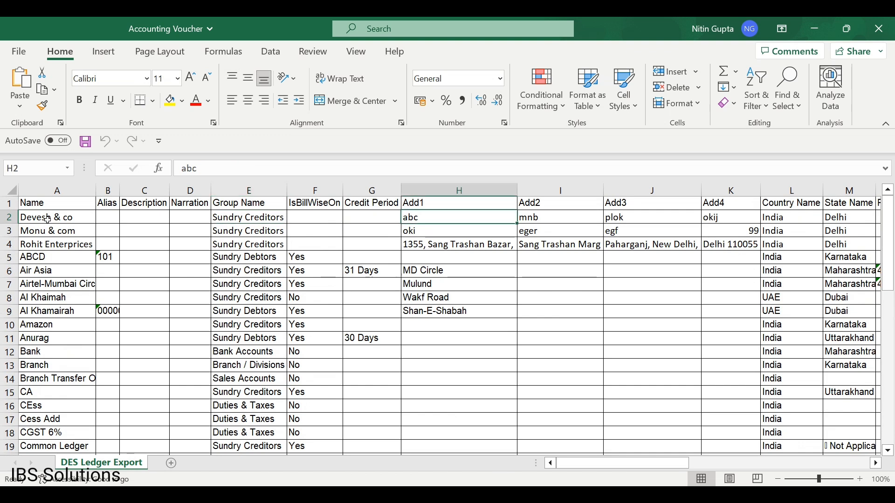
key("Left")
key("Left")
key("Left")
key("Left")
key("Left")
key("Left")
key("Left")
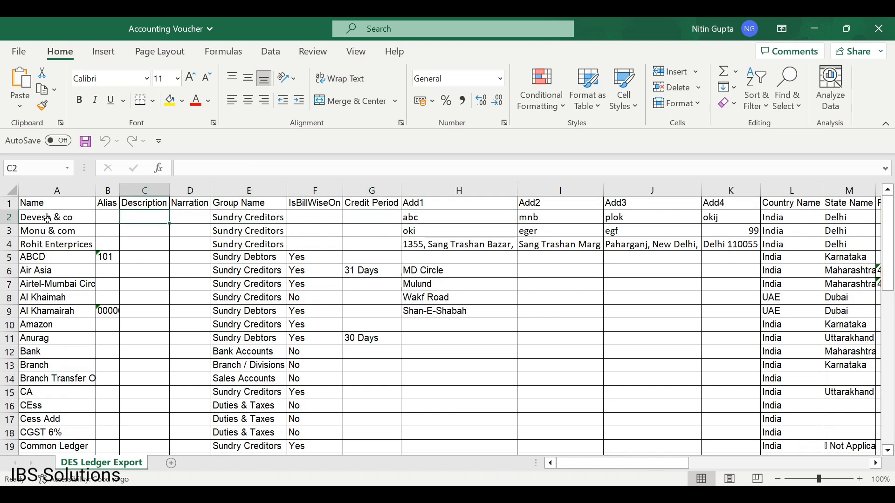
key("Down")
key("Down")
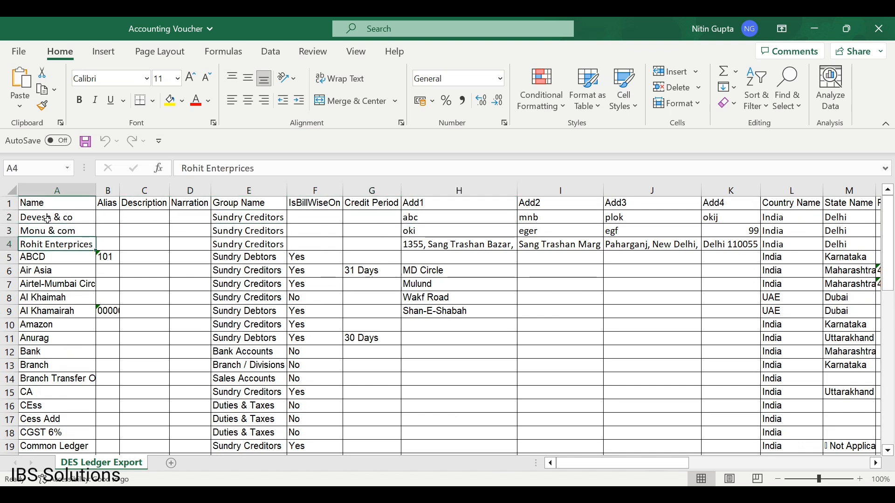
key("Right")
key("Left")
key("Right")
key("Right")
key("Right")
key("Right")
key("Right")
key("Right")
key("Right")
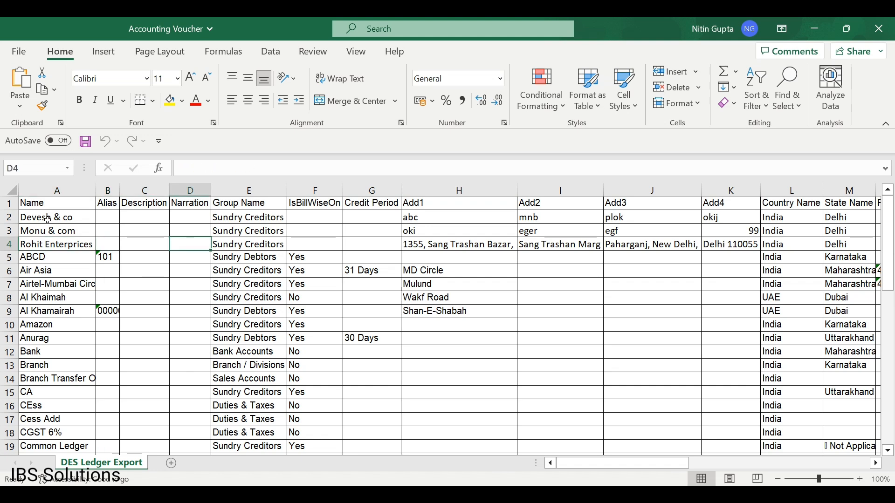
key("Right")
key("Right")
key("Right")
key("Right")
key("Right")
key("Right")
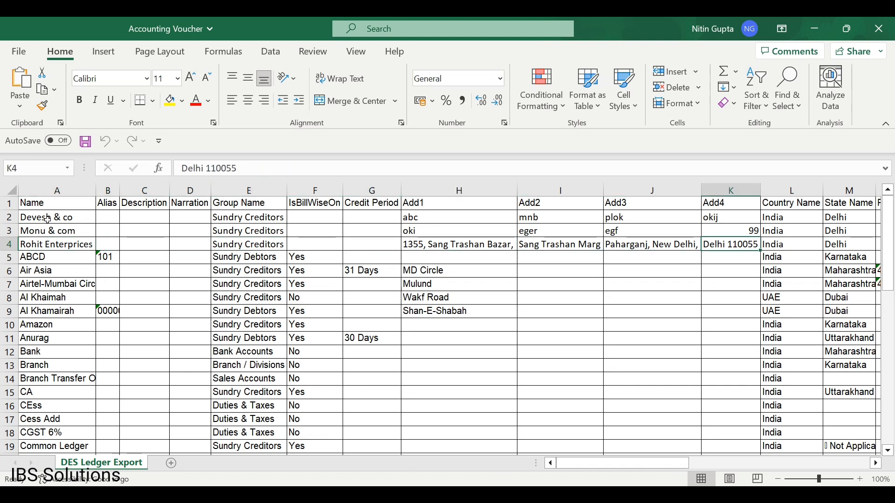
key("Right")
key("Right")
key("Right")
key("Right")
key("Right")
key("Right")
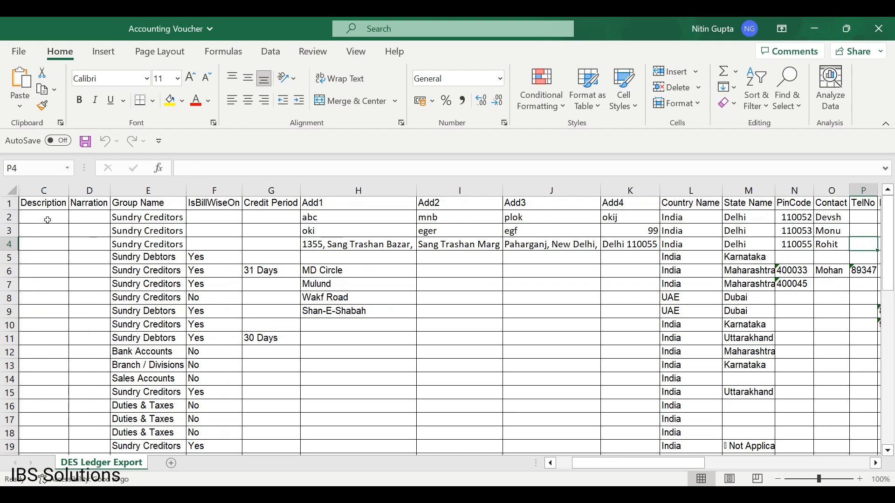
key("Right")
key("Right")
key("Right")
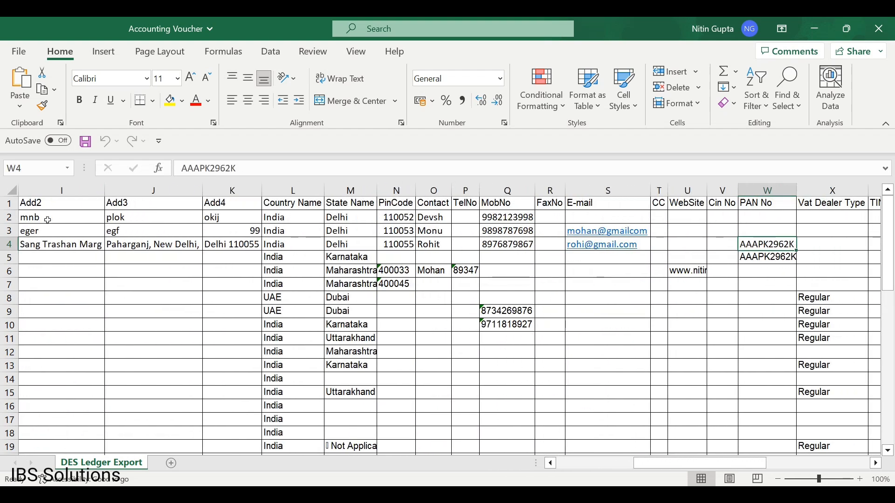
key("Right")
key("Right")
key("Right")
key("Right")
key("Right")
key("Right")
key("Right")
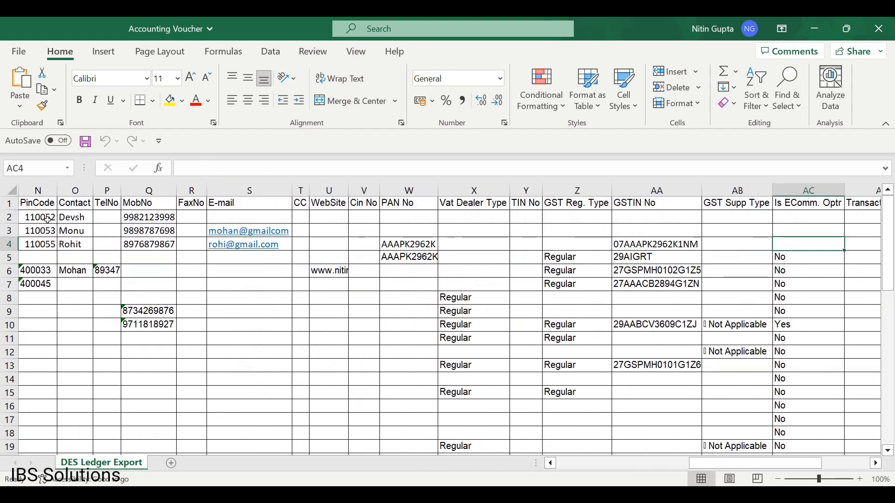
key("Right")
key("Right")
key("Right")
key("Right")
key("Right")
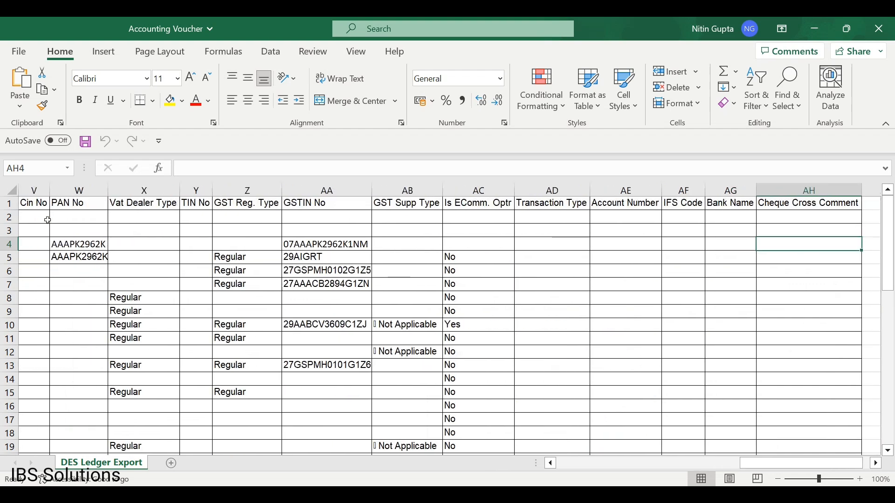
key("Left")
key("Left")
key("Left")
key("Left")
key("Left")
key("Left")
key("Left")
key("Left")
key("Left")
key("Left")
key("Left")
key("Left")
key("Left")
key("Left")
key("Left")
key("Left")
key("Left")
key("Left")
key("Left")
key("Left")
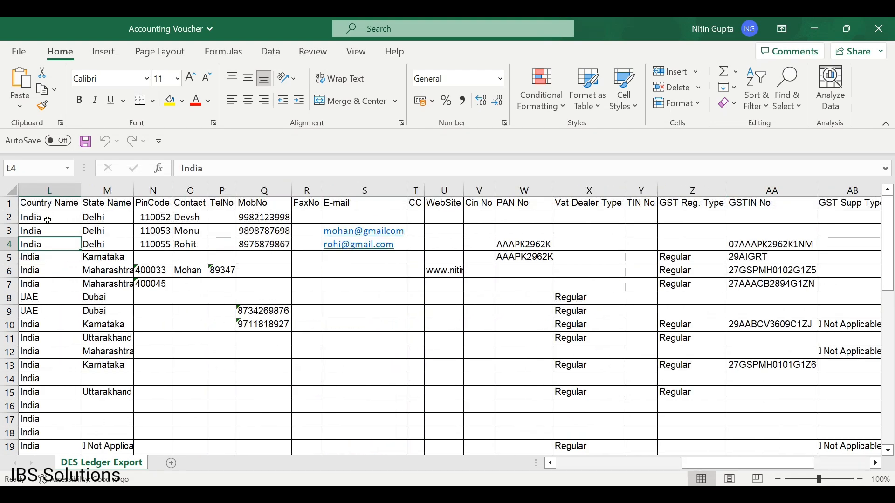
Close the edited workbook in Excel and switch back to TallyPrime.
left_click(881, 29)
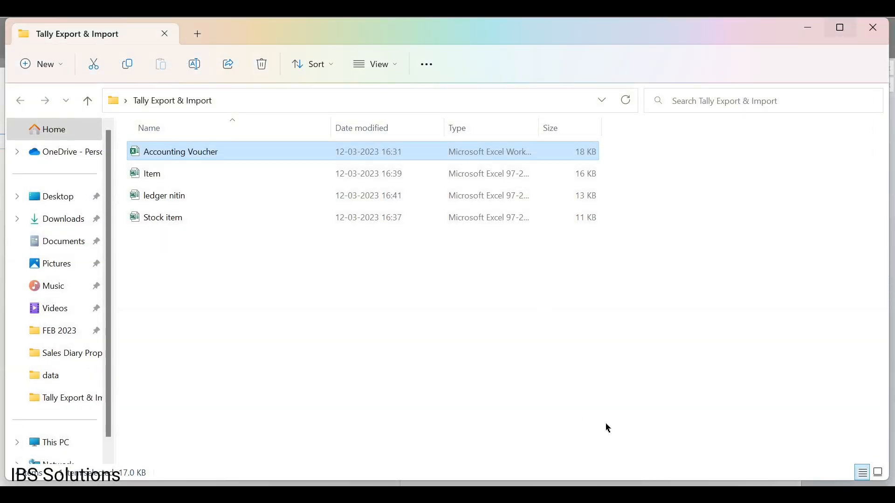
mouse_move(577, 494)
left_click(598, 445)
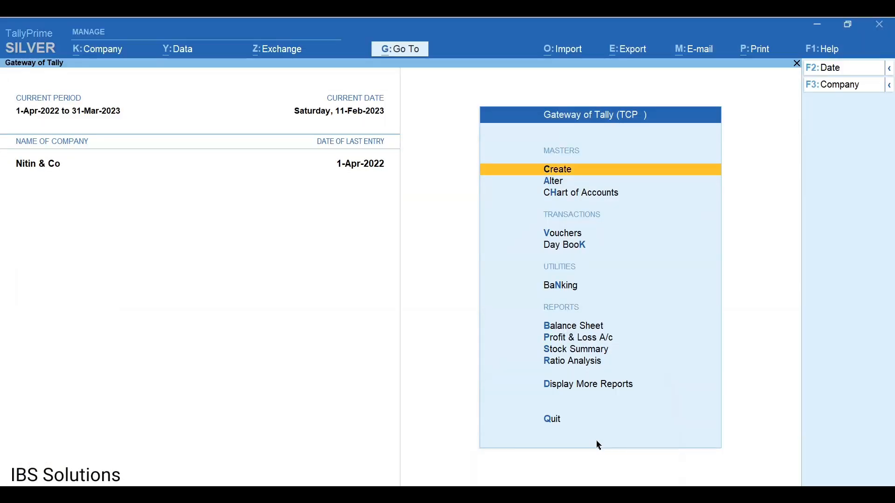
Choose Import Ledger under Ledger Import to show the Excel source file details.
left_click(562, 57)
key("Down")
key("Down")
key("Down")
key("Down")
key("Down")
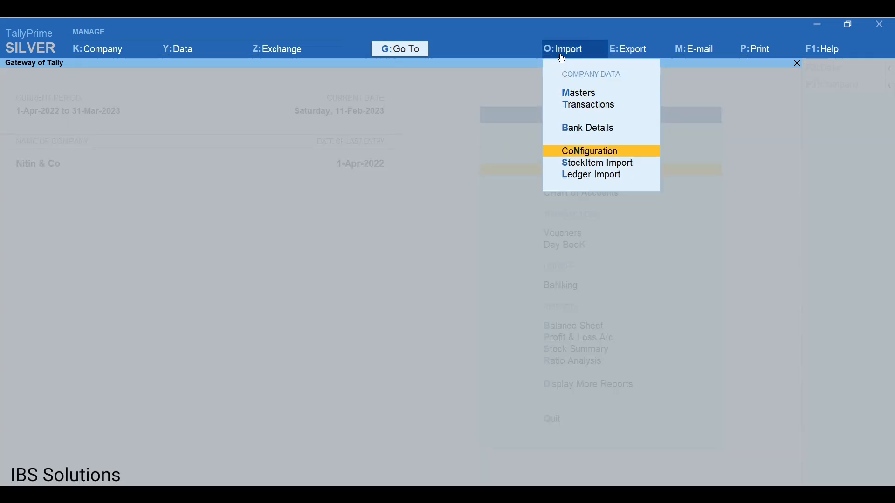
key("Return")
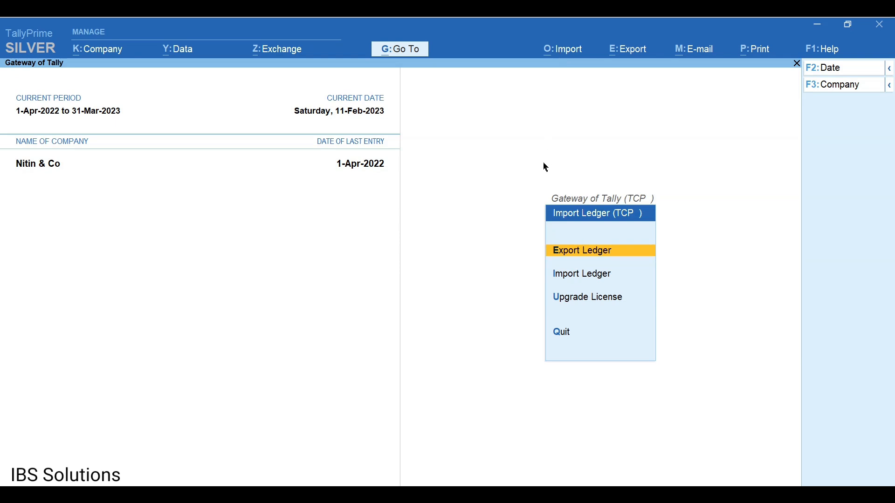
key("Down")
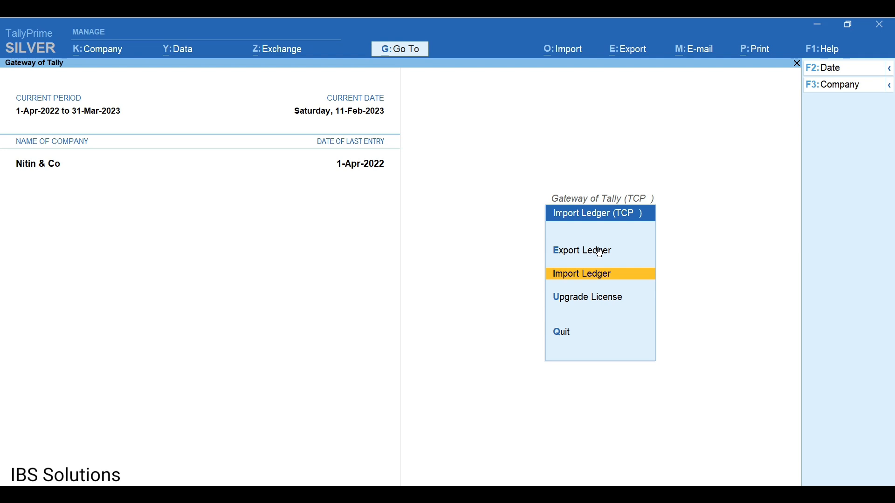
key("Return")
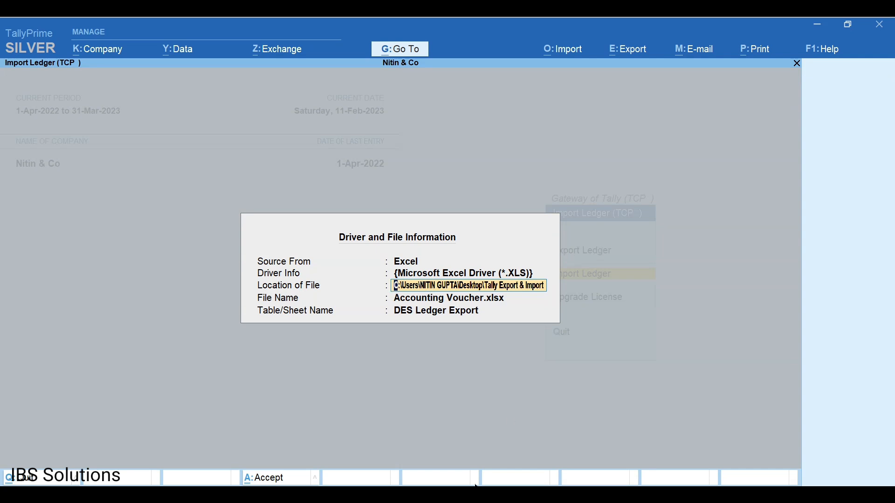
Check the Tally Export & Import folder path in File Explorer, then return to TallyPrime.
mouse_move(485, 495)
left_click(505, 447)
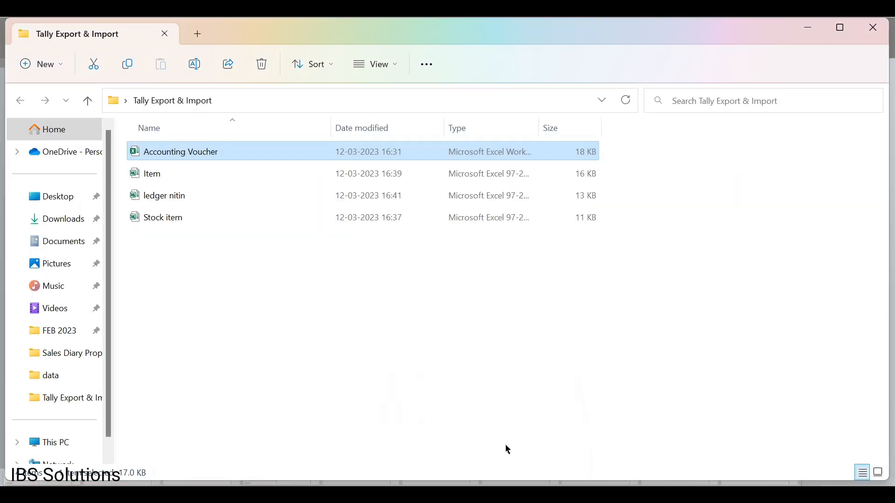
key("alt+d")
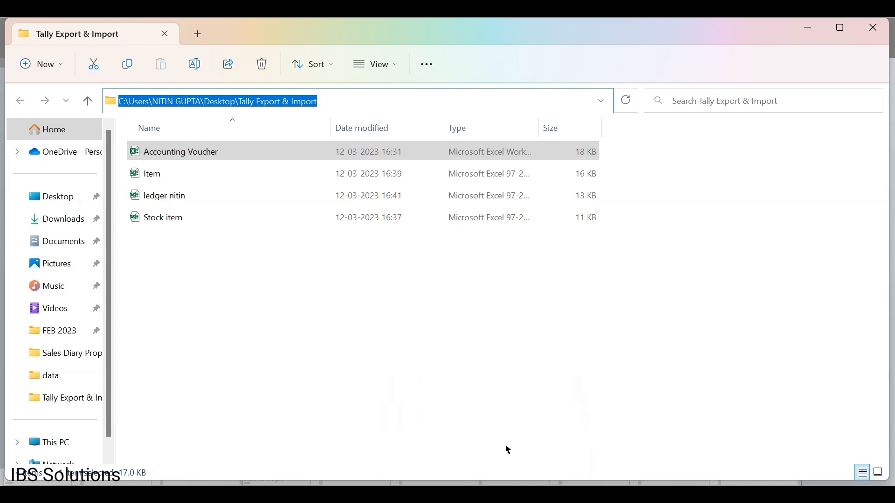
left_click(595, 421)
mouse_move(577, 495)
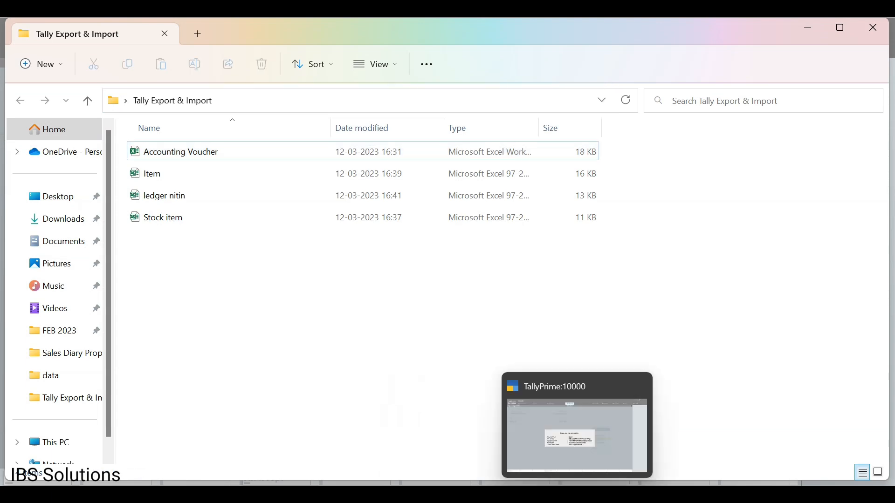
left_click(613, 436)
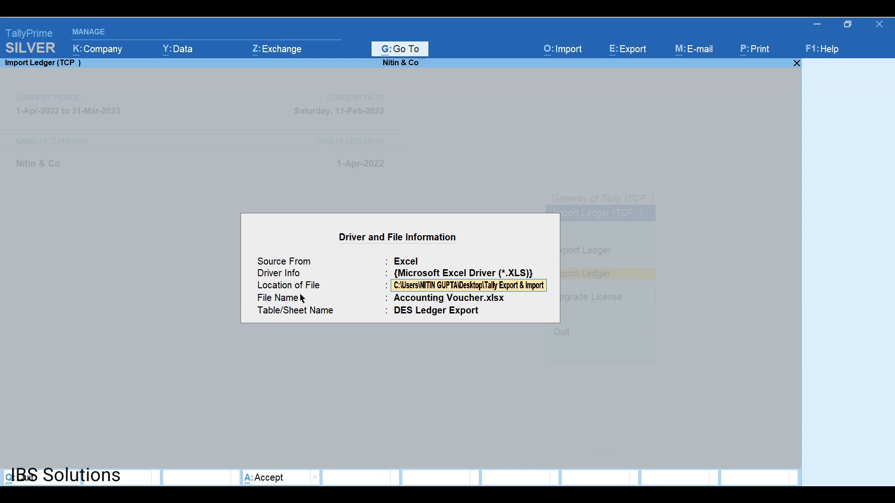
Accept Accounting Voucher.xlsx and its DES Ledger Export sheet, and import the 49 ledgers.
key("Return")
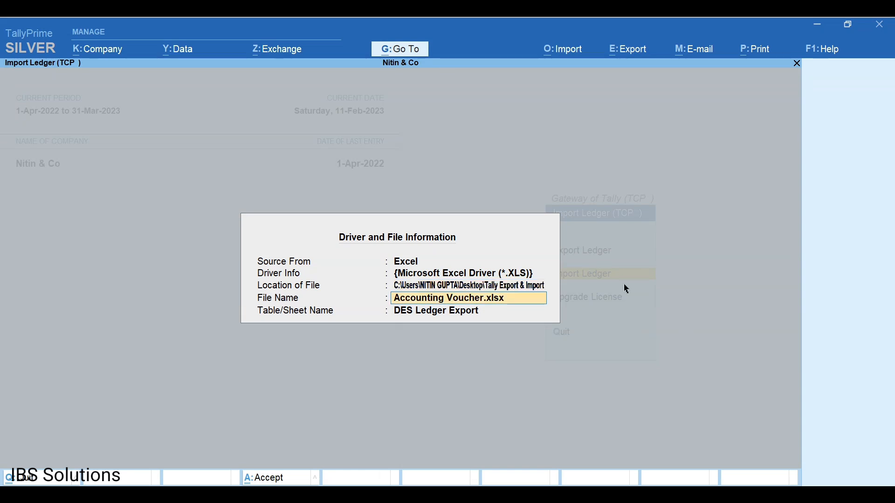
key("Return")
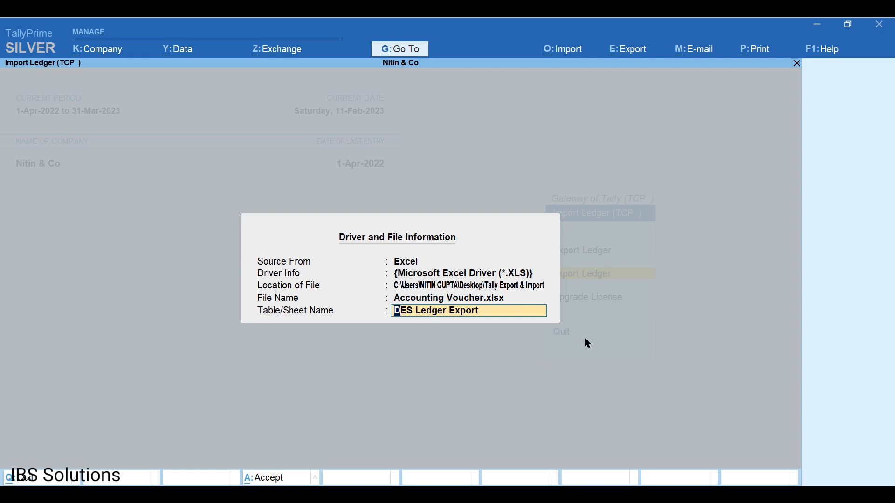
key("Return")
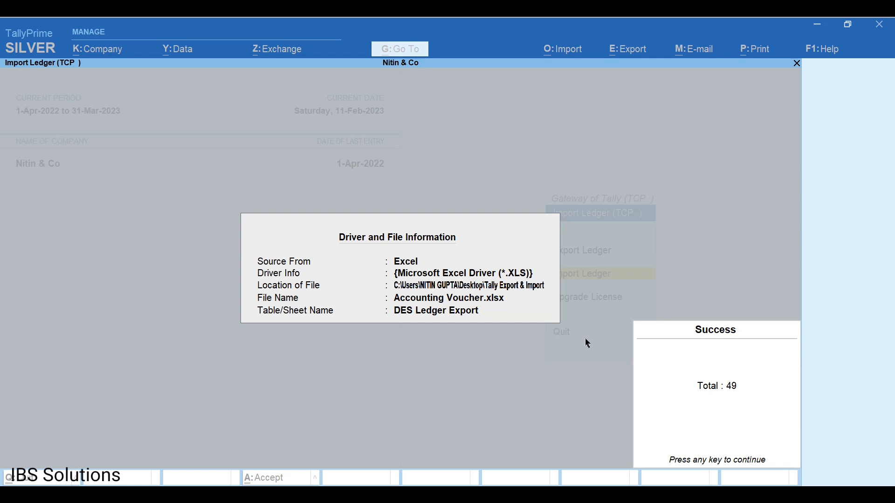
key("Return")
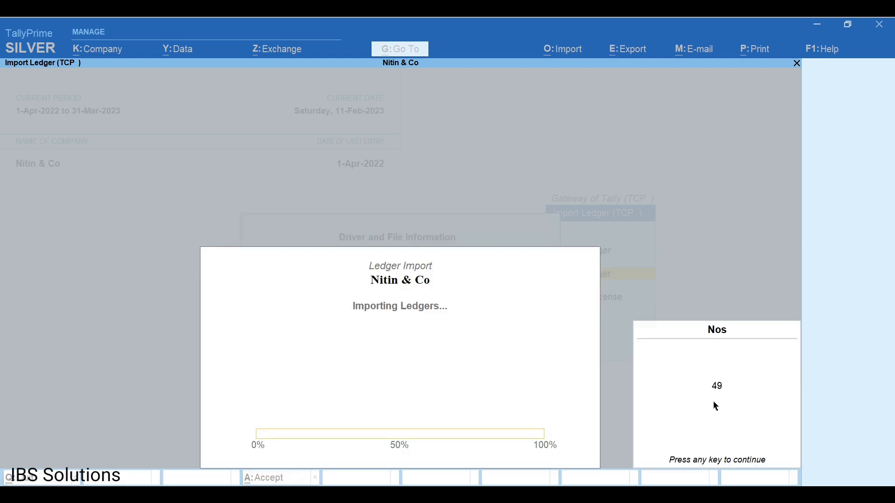
key("Return")
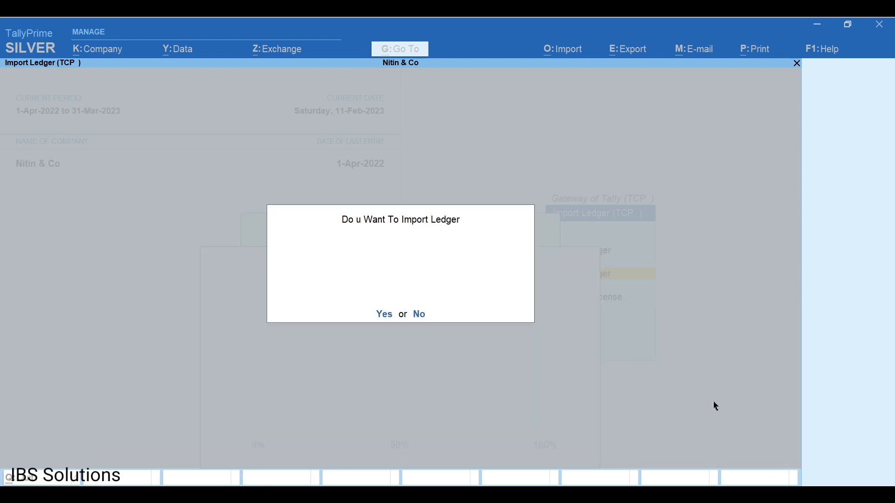
key("Return")
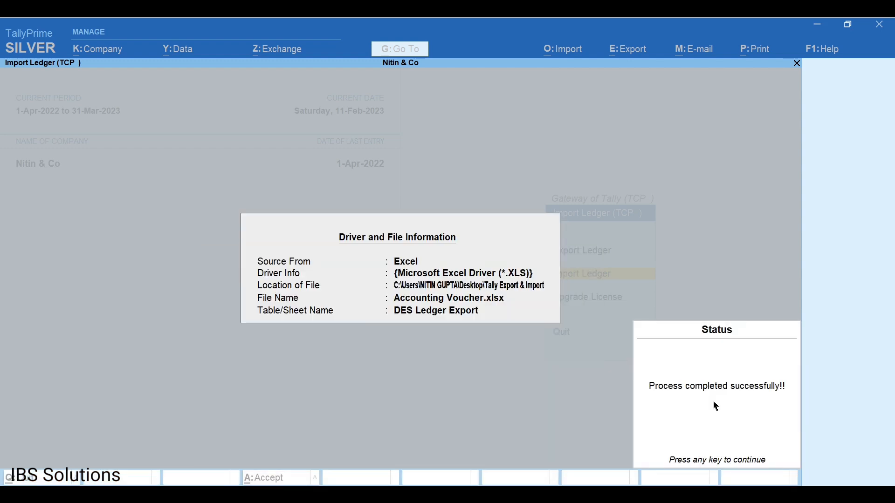
Dismiss the import message and open the Rohit Enterprises ledger in Ledger Alteration.
key("Return")
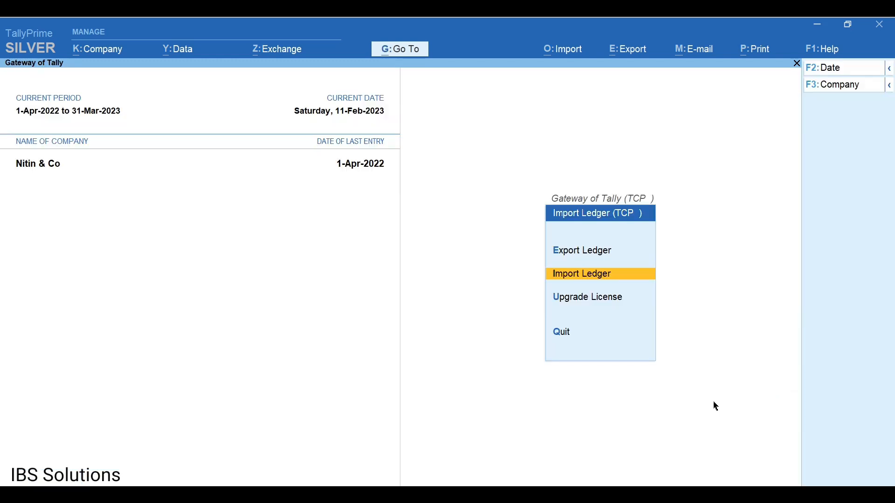
key("Escape")
key("Down")
key("Return")
key("Down")
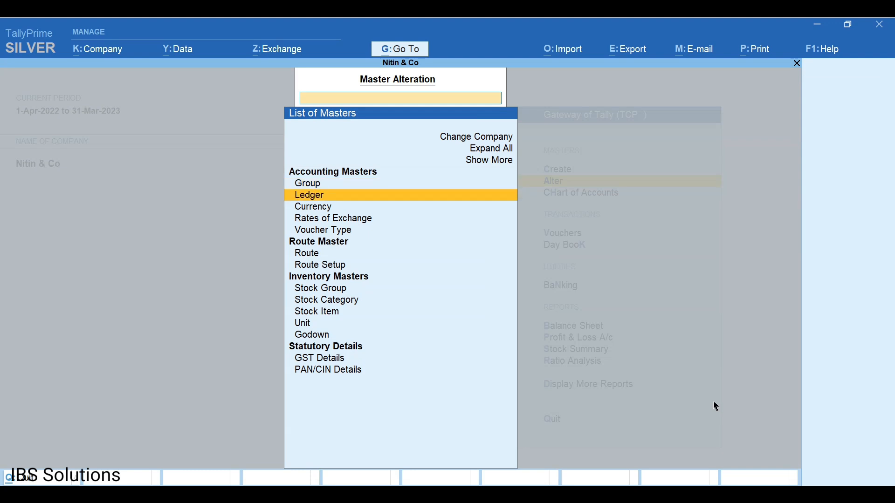
key("Return")
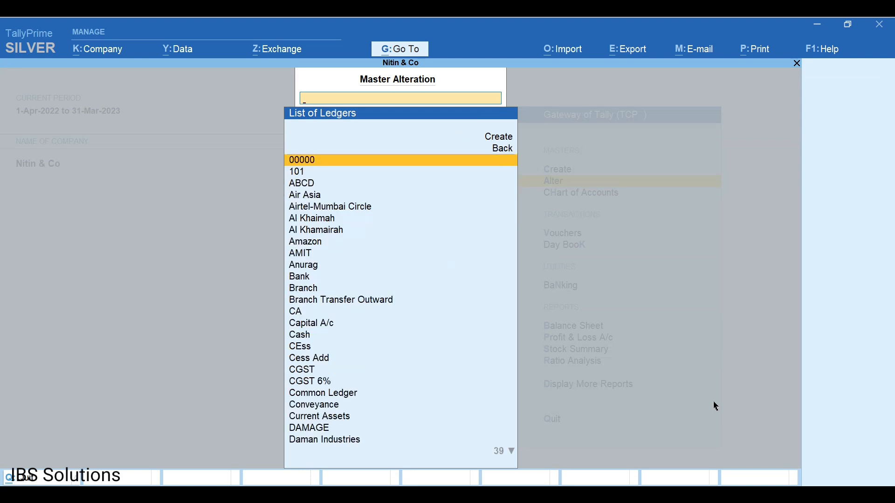
type("Ro")
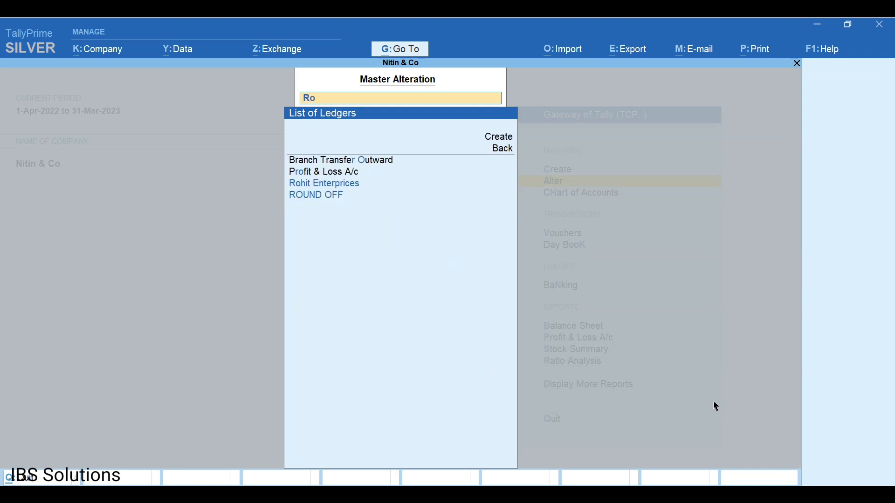
key("Return")
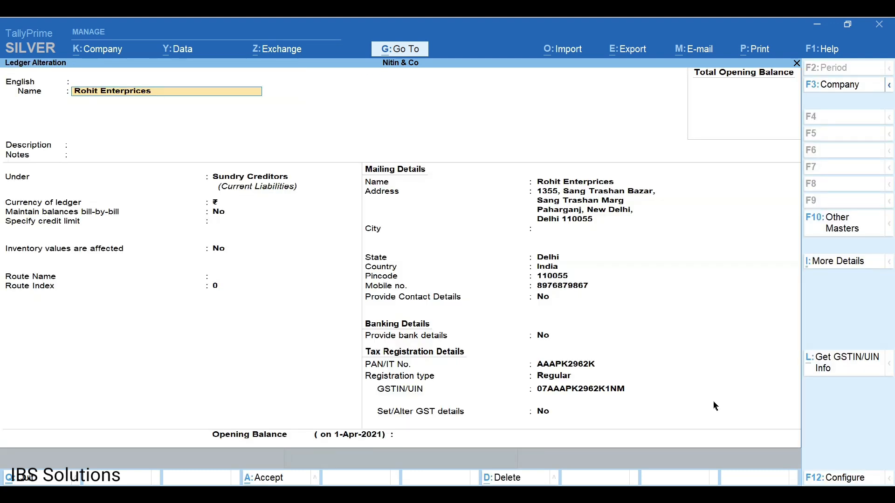
Review its Delhi address, pincode, contact details and GST registration, saving it unchanged.
key("Return")
key("Return")
key("Return")
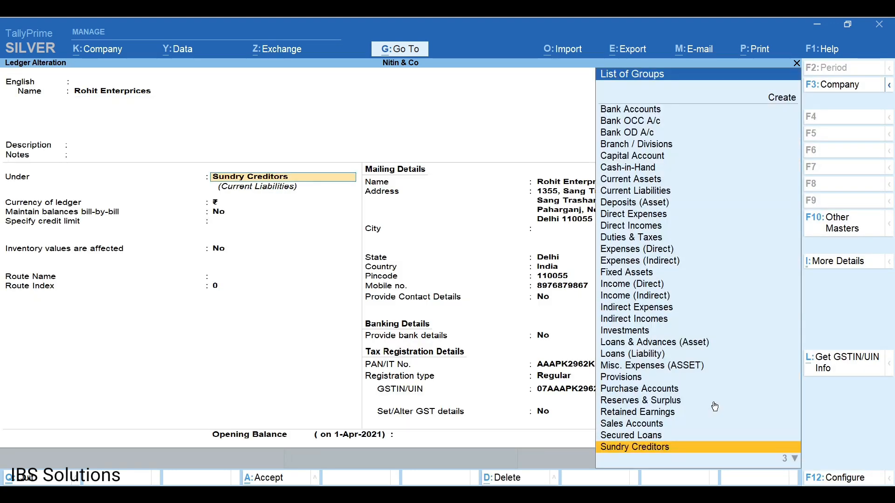
key("Return")
key("Return")
key("Return")
key("Return")
key("Return")
key("Return")
key("Return")
key("Return")
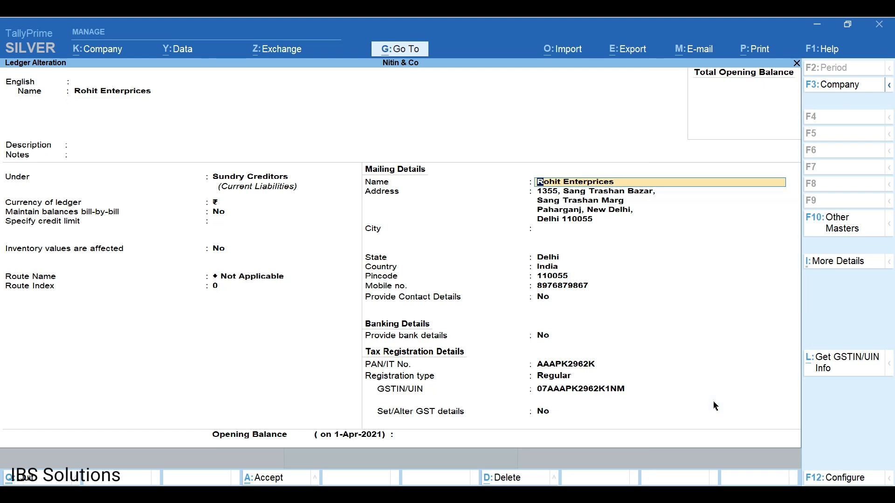
key("Return")
key("Return")
key("Return")
key("Return")
key("Return")
key("Return")
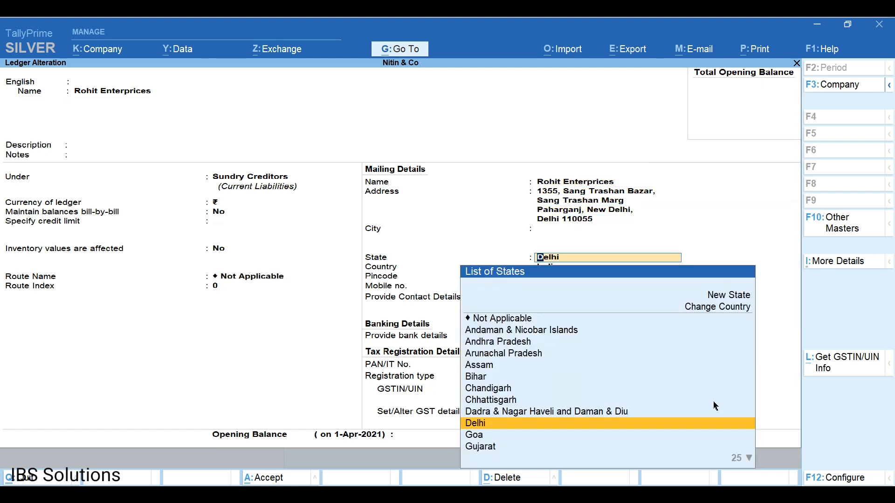
key("Return")
key("Return")
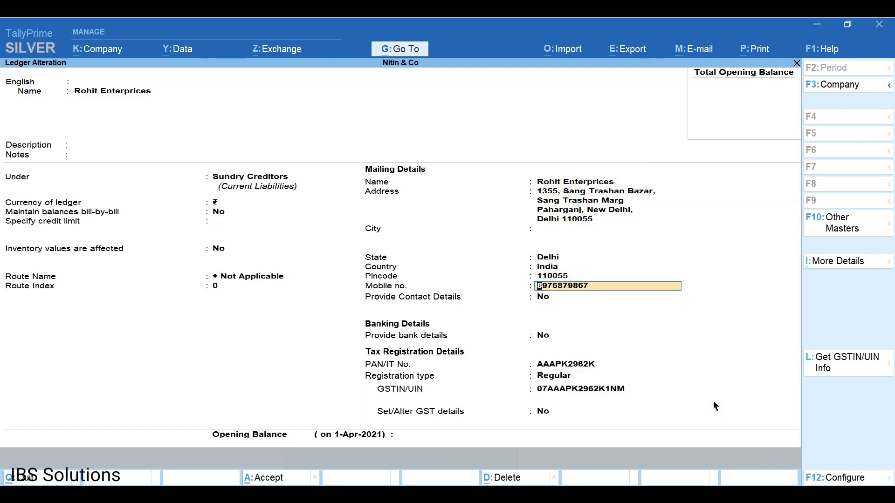
key("y")
key("Return")
key("Return")
key("Return")
key("Return")
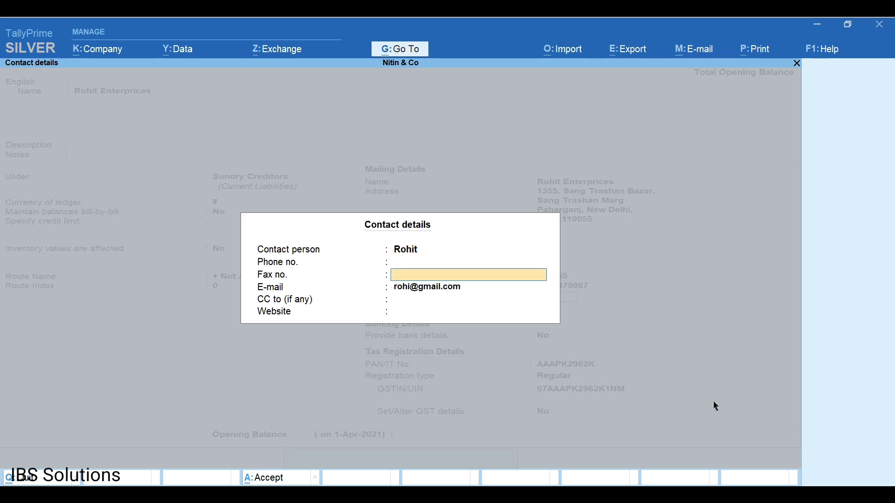
key("Return")
key("Return")
key("Return")
key("Return")
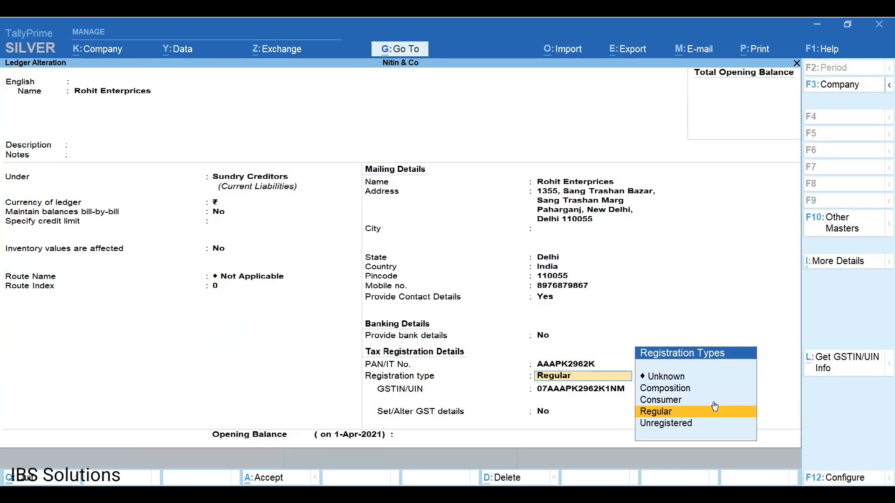
key("Return")
key("Return")
key("Return")
key("Return")
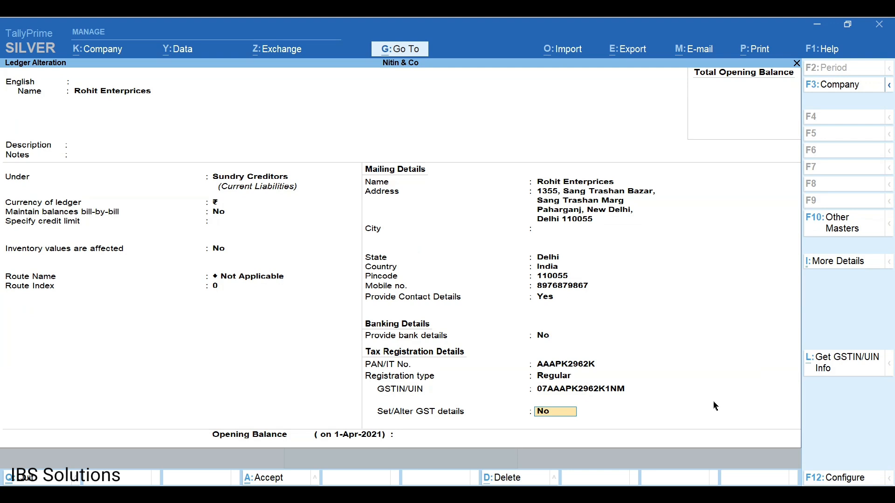
key("Return")
key("Return")
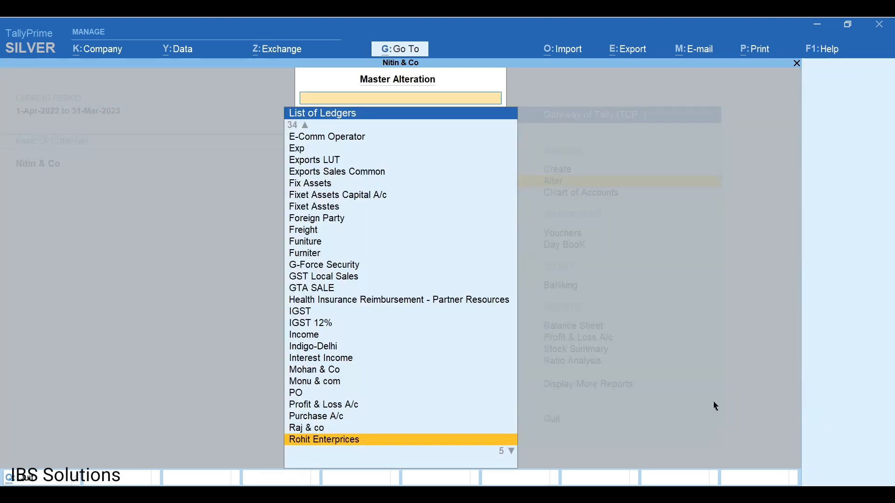
key("Escape")
key("Escape")
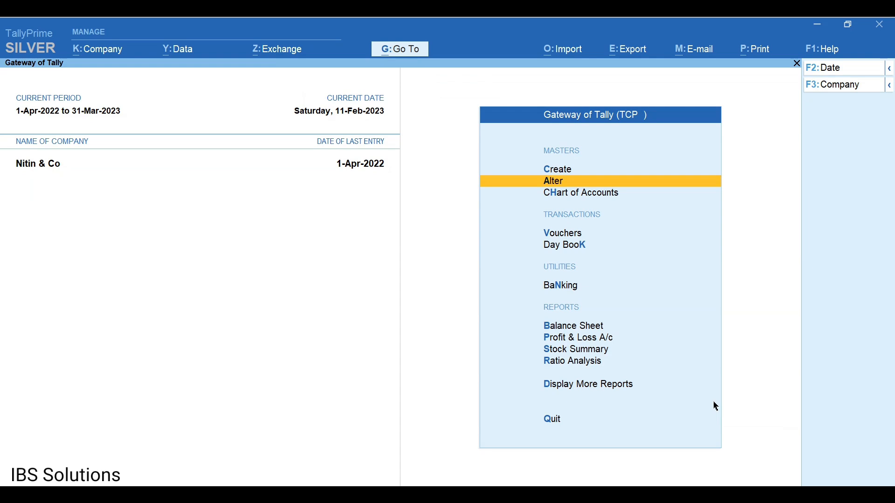
Open Accounting Voucher from the Tally Export & Import folder and review row 2's contact columns.
mouse_move(485, 495)
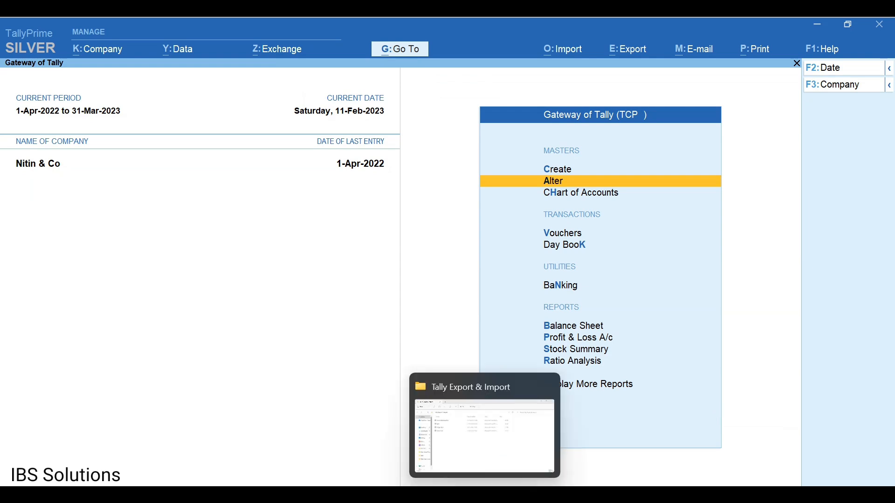
left_click(513, 443)
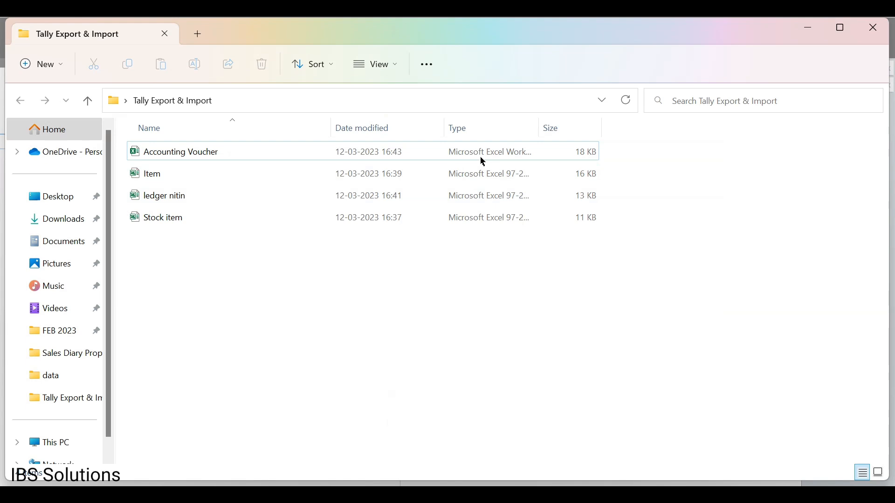
double_click(426, 154)
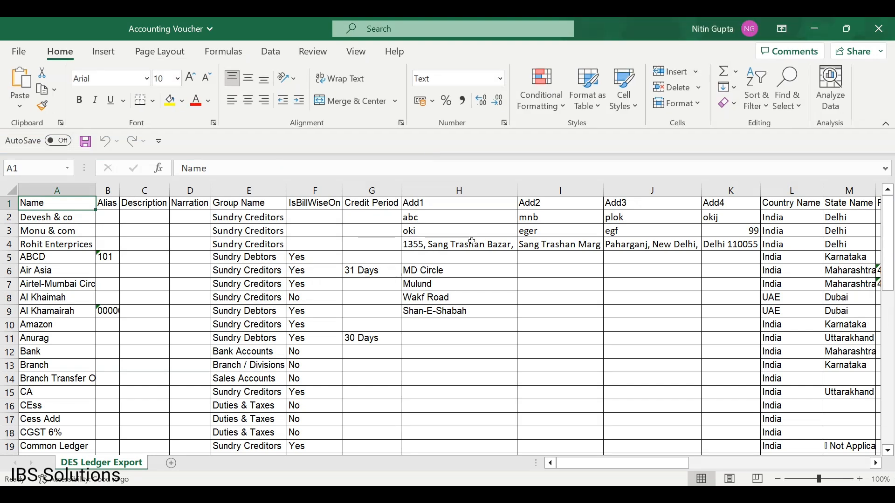
left_click(441, 216)
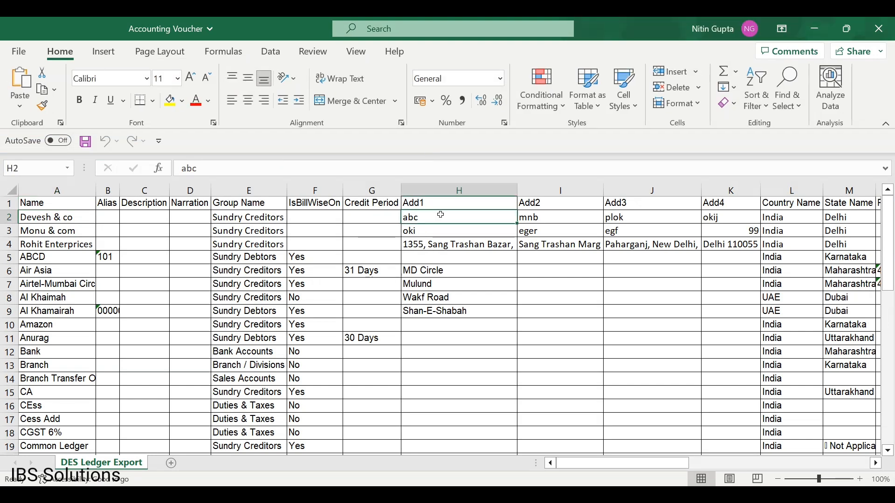
key("Right")
key("Right")
key("Right")
key("Right")
key("Right")
key("Right")
key("Right")
key("Right")
key("Right")
key("Right")
key("Right")
key("Right")
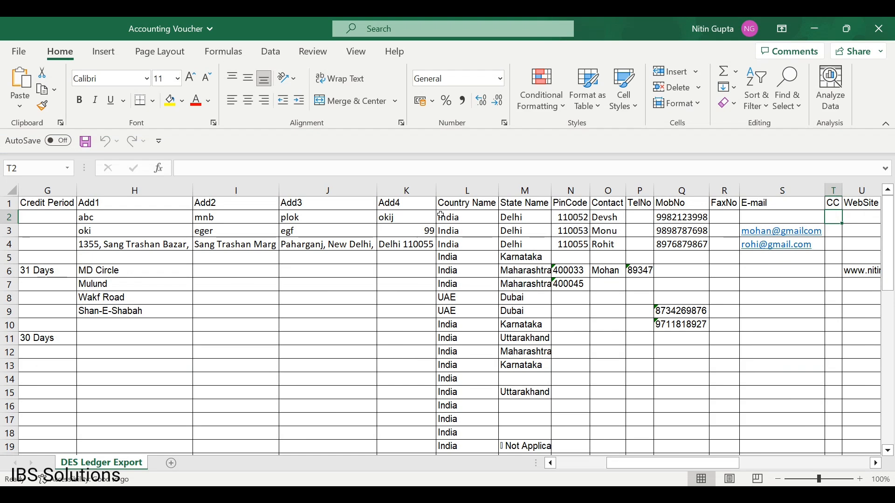
key("Right")
Fill the ABCD ledger's four address lines in cells H5 to K5 with placeholder text.
key("Left")
key("Left")
key("Left")
key("Left")
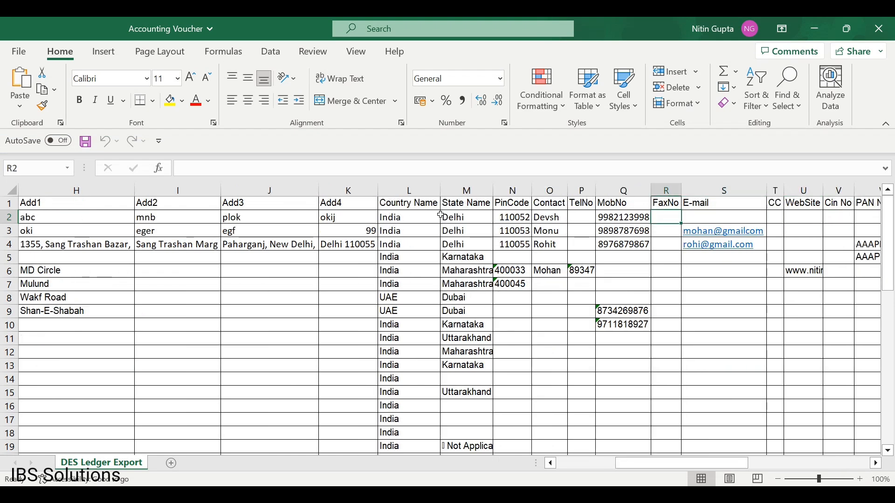
key("Down")
key("Down")
key("Down")
key("Down")
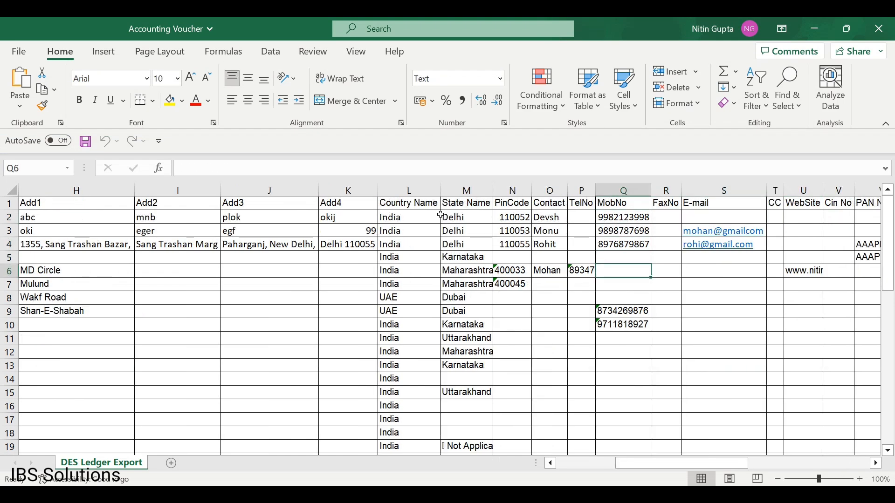
key("Left")
key("Left")
key("Left")
key("Left")
key("Left")
key("Left")
key("Left")
key("Left")
key("Left")
key("Left")
key("Left")
key("Left")
key("Left")
key("Left")
key("Left")
key("Left")
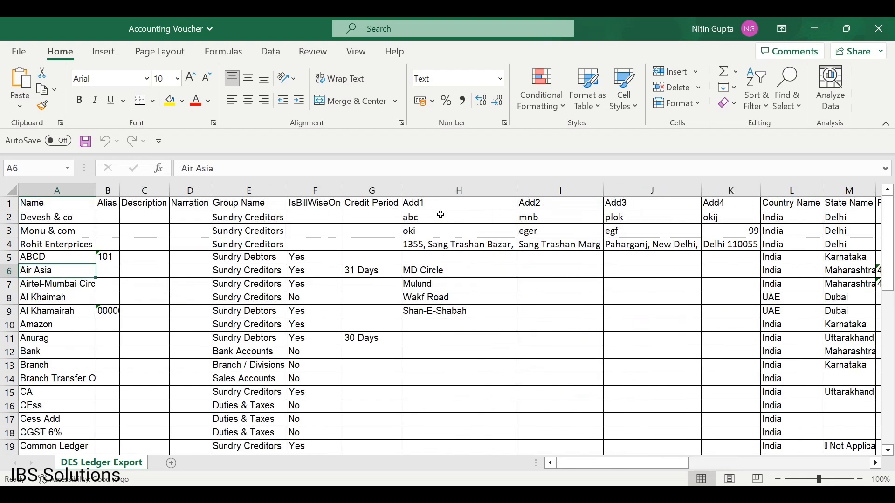
key("Up")
key("Right")
key("Right")
key("Right")
key("Right")
key("Right")
key("Right")
key("Right")
key("Right")
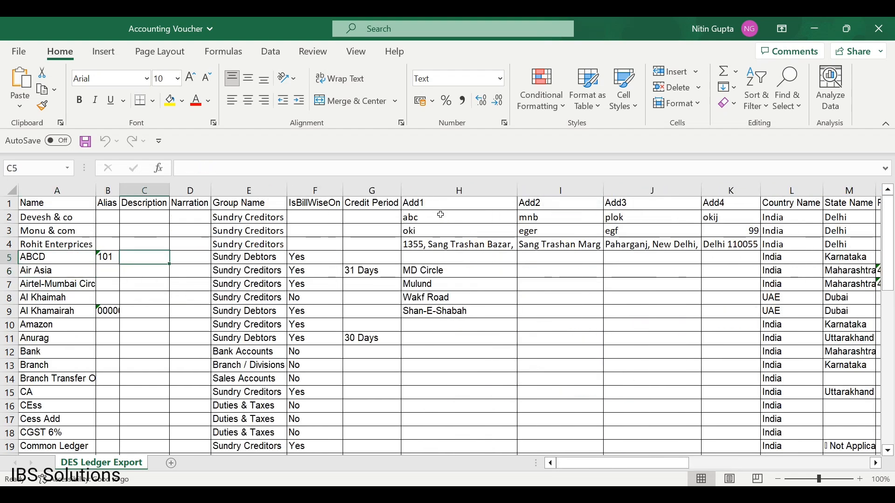
key("Right")
key("Right")
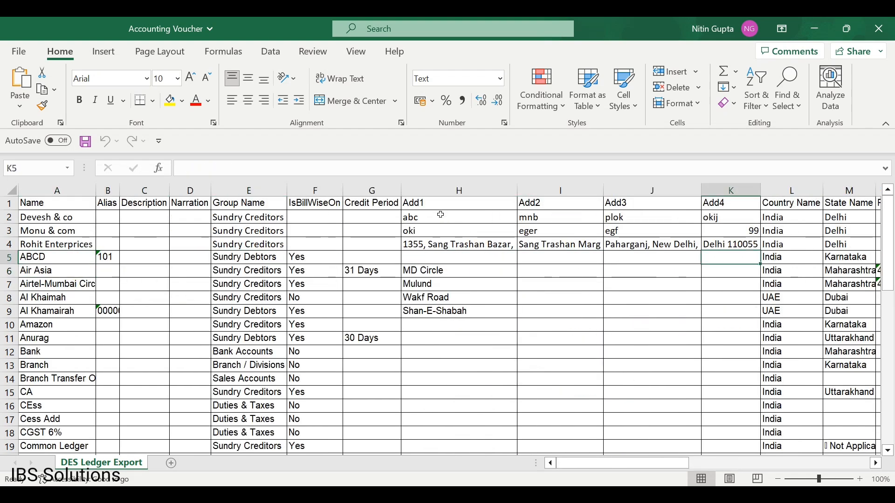
key("Left")
key("Left")
key("Left")
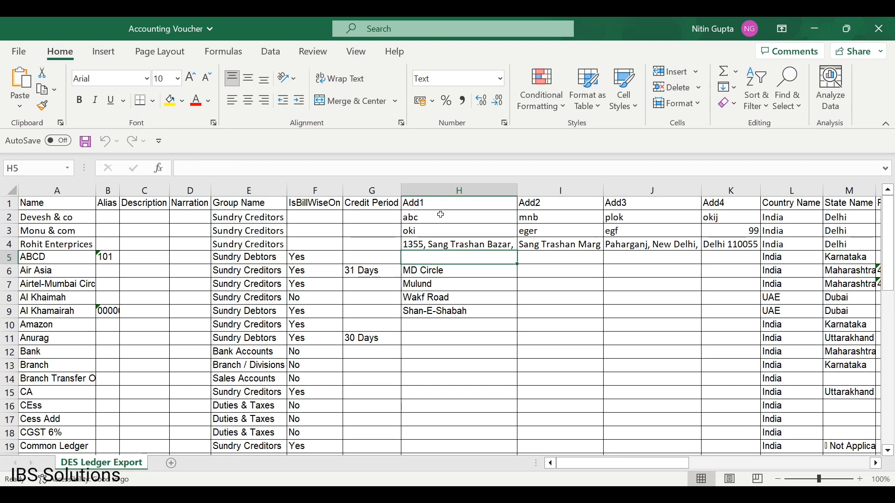
type("nkjbksdb")
key("Right")
type("dsfjkjdb")
key("Return")
key("Right")
key("Up")
type("dsfbmbd")
key("Return")
key("Right")
key("Up")
type("sfdhbjbfh")
key("Return")
Enter ABCD's pincode in N5 and its mobile number in Q5, correcting the mobile entry.
key("Right")
key("Right")
key("Right")
key("Right")
key("Up")
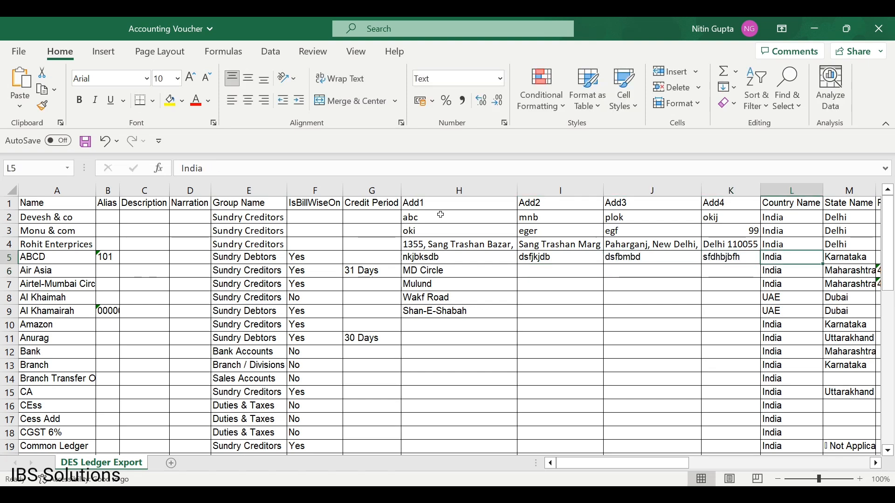
key("Left")
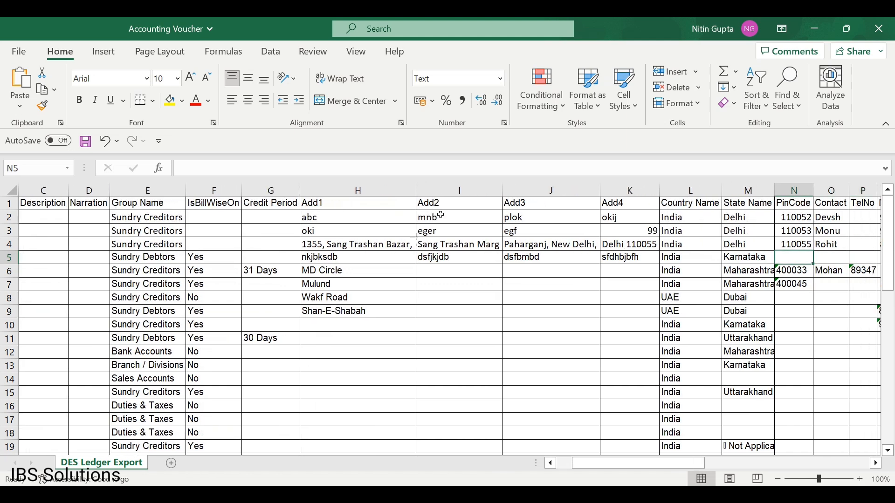
type("110098")
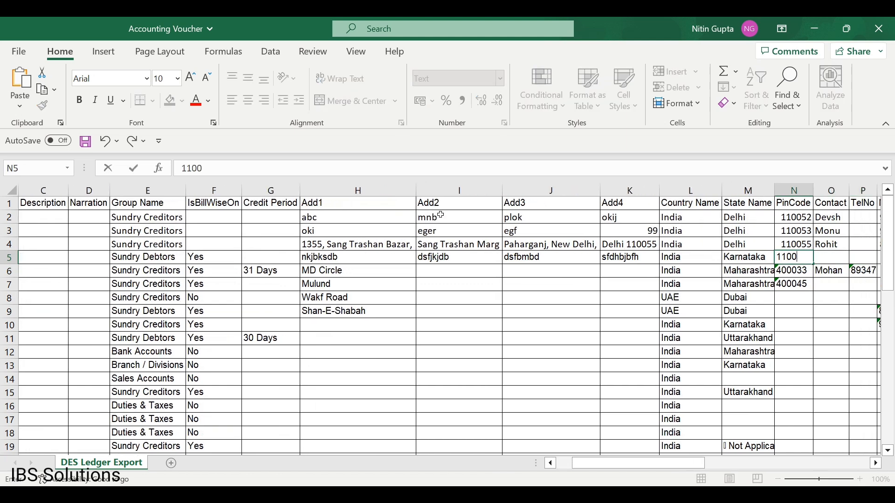
key("Return")
key("Up")
key("Right")
key("Right")
key("Right")
key("Right")
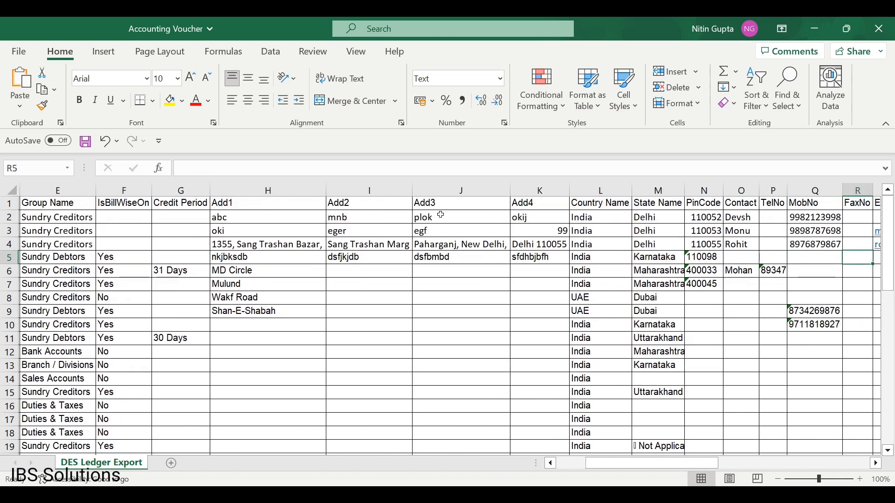
key("Left")
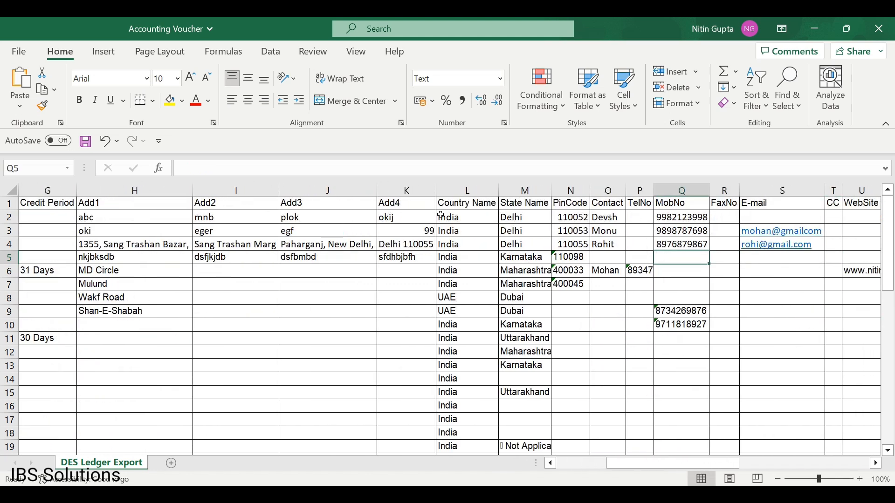
type("897987")
key("Return")
key("Up")
key("Tab")
key("Tab")
key("Tab")
key("Tab")
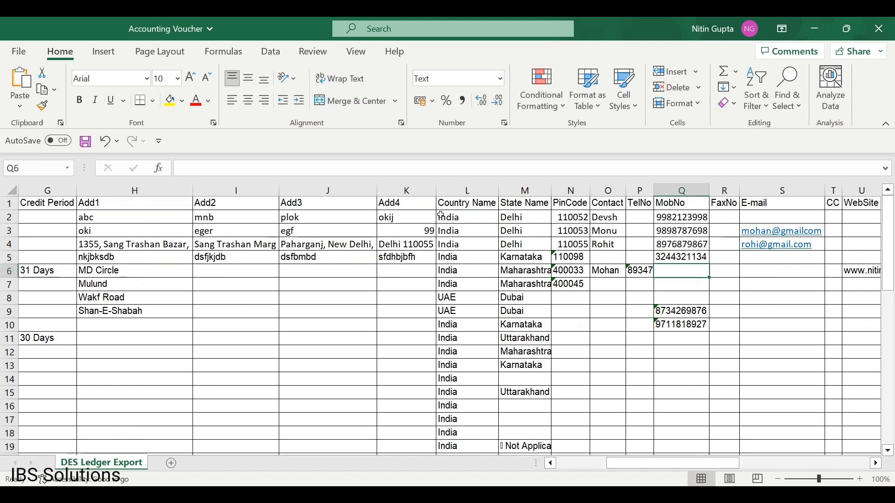
key("Tab")
key("Tab")
key("Tab")
key("Tab")
key("Tab")
key("Tab")
key("Tab")
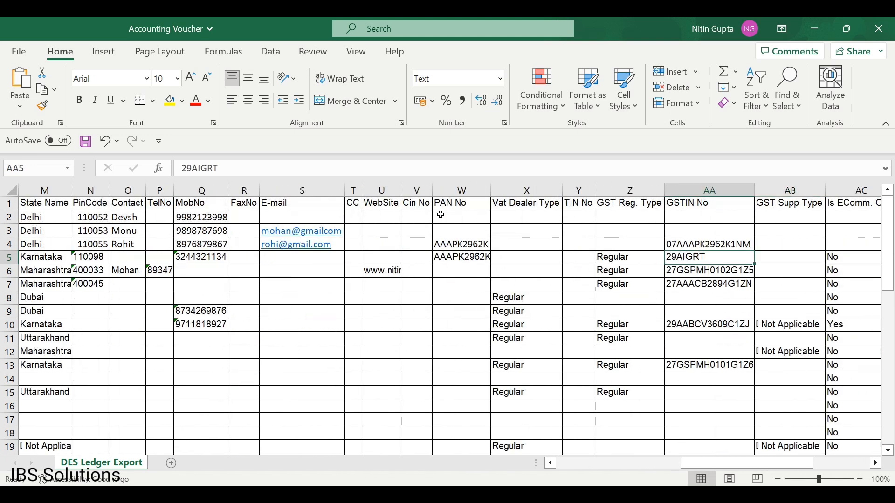
Re-enter the Karnataka ledger's GSTIN in AA5, starting with state code 29.
key("BackSpace")
type("29aa")
key("BackSpace")
key("BackSpace")
key("BackSpace")
key("BackSpace")
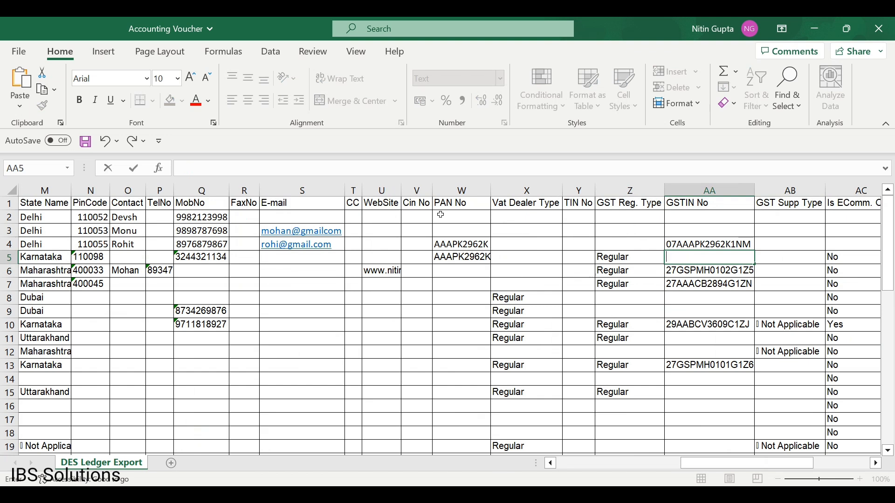
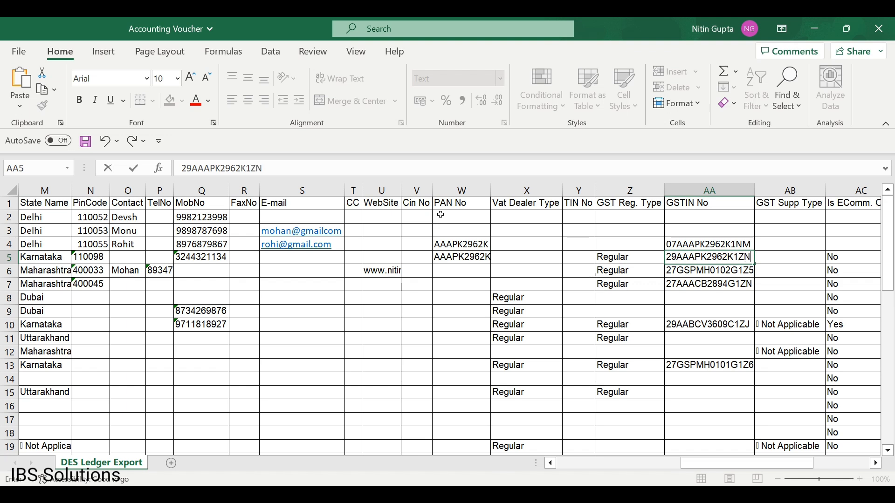
key("Return")
key("Up")
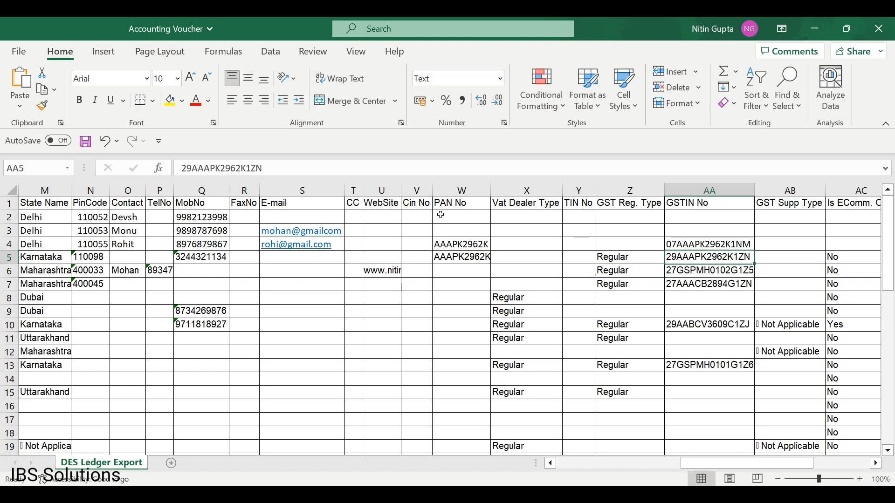
Close the Accounting Voucher workbook, saving the edits, and return to TallyPrime.
left_click(880, 28)
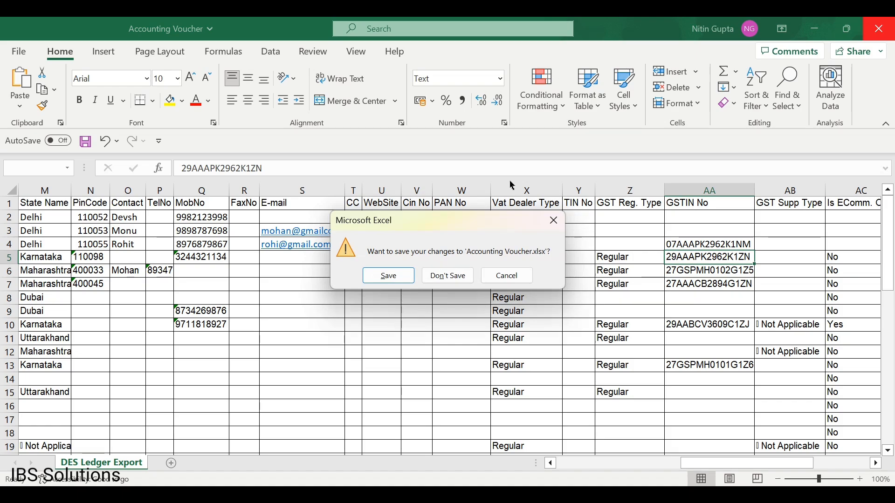
left_click(389, 277)
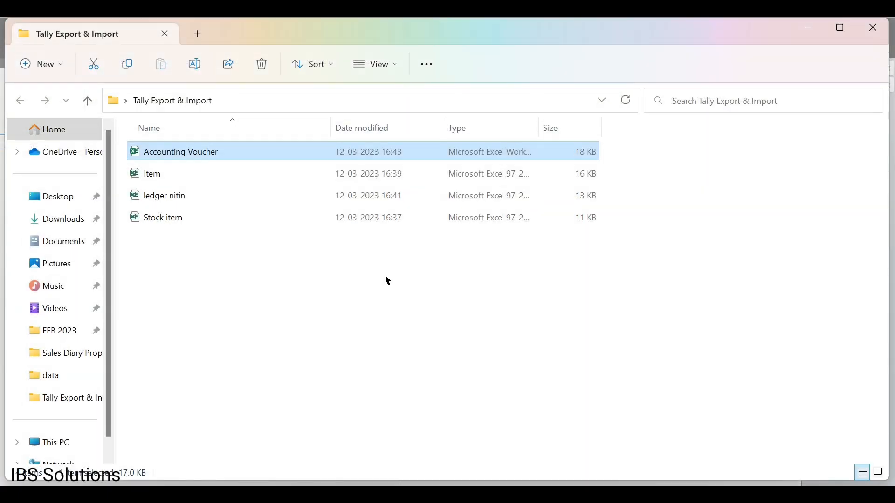
mouse_move(578, 495)
left_click(582, 431)
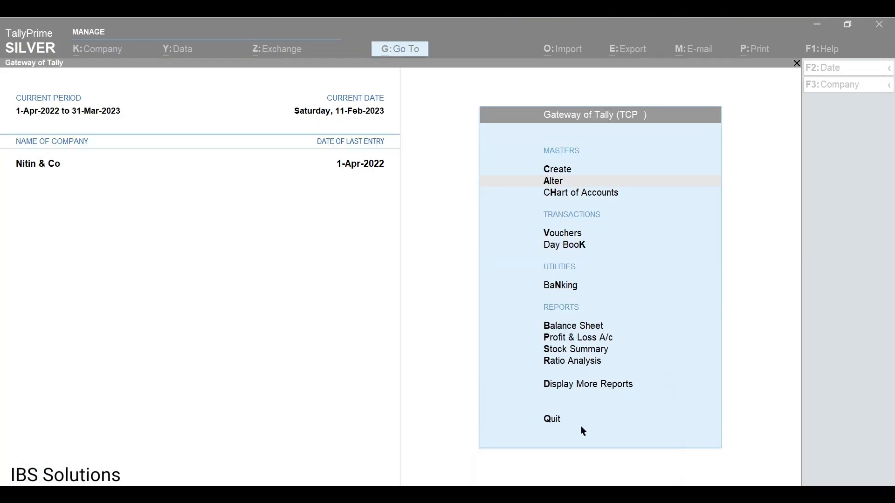
Review the ABCD ledger's Karnataka state, Regular GST registration and current GSTIN, leaving it unchanged.
key("Return")
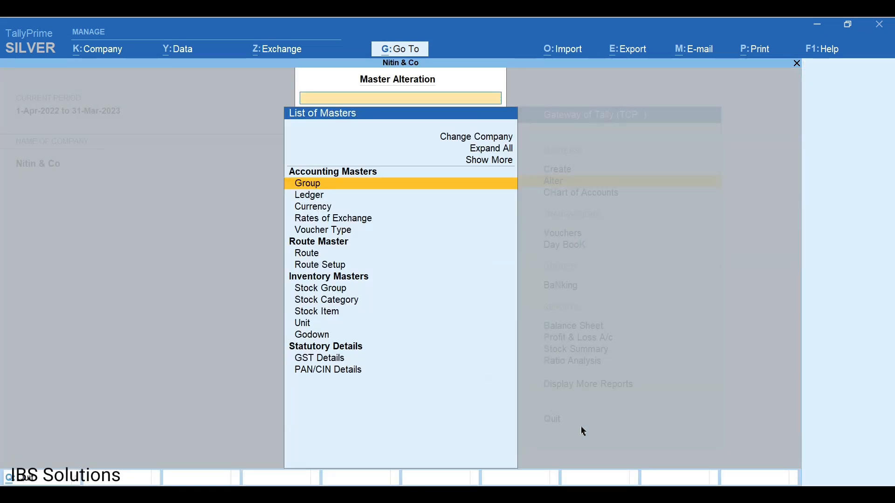
key("Down")
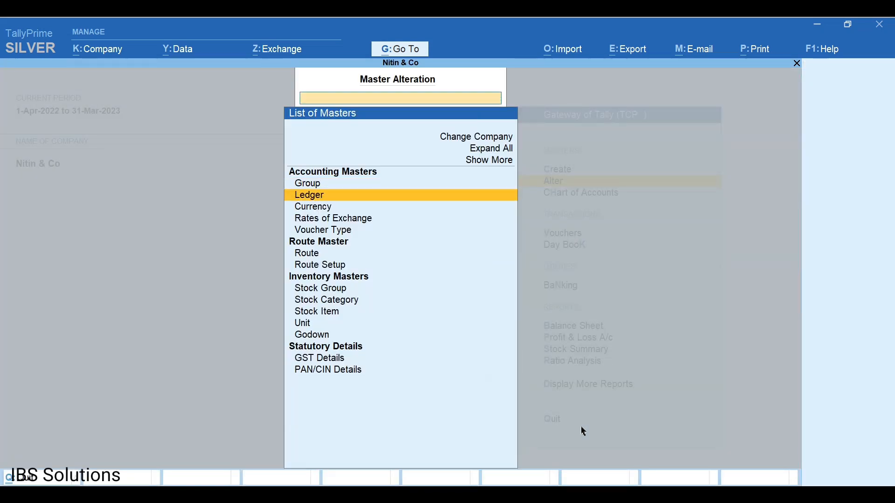
key("Return")
key("Down")
key("Down")
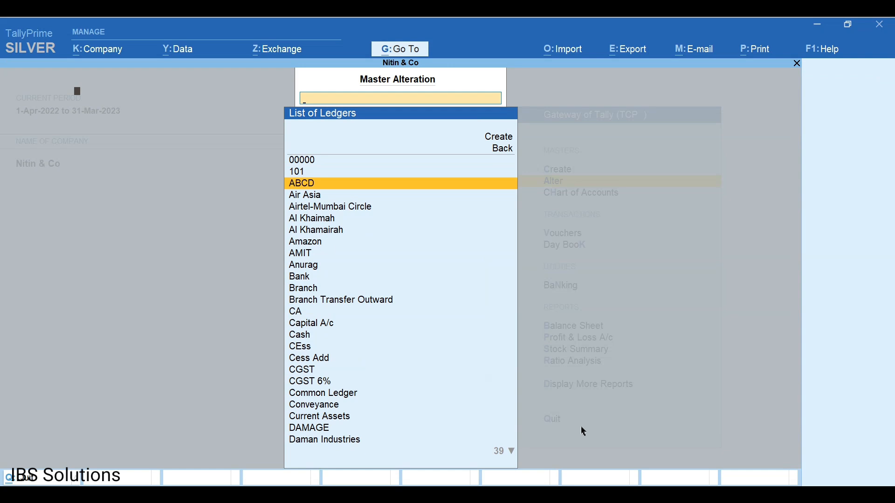
key("Return")
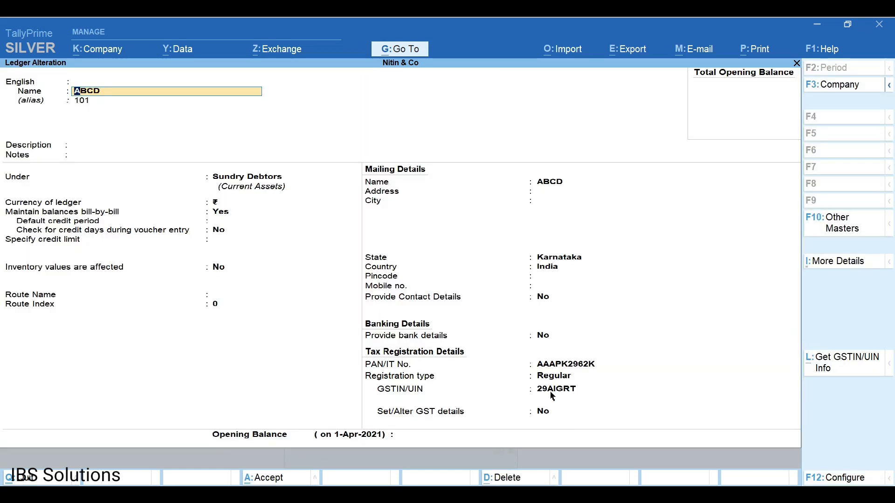
key("BackSpace")
key("Escape")
key("Escape")
key("Escape")
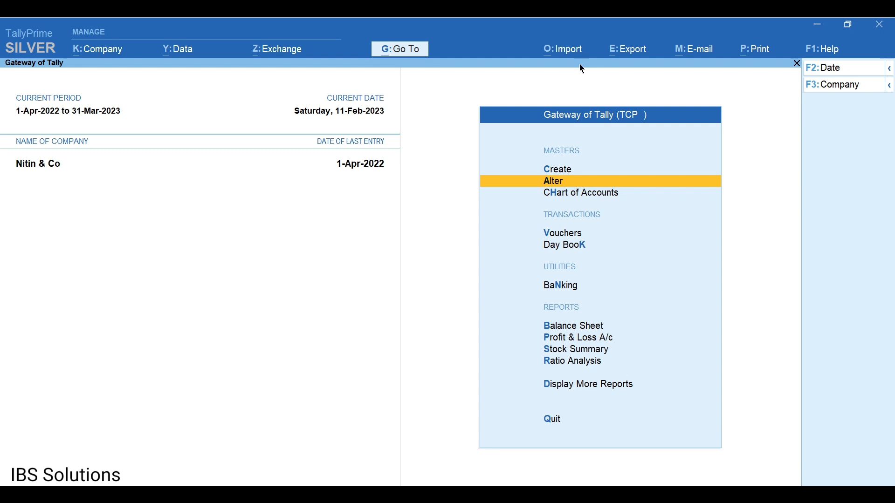
Run TCP Ledger Import on the DES Ledger Export sheet of Accounting Voucher.xlsx, importing all 49 ledgers.
left_click(561, 48)
key("Down")
key("Down")
key("Down")
key("Down")
key("Down")
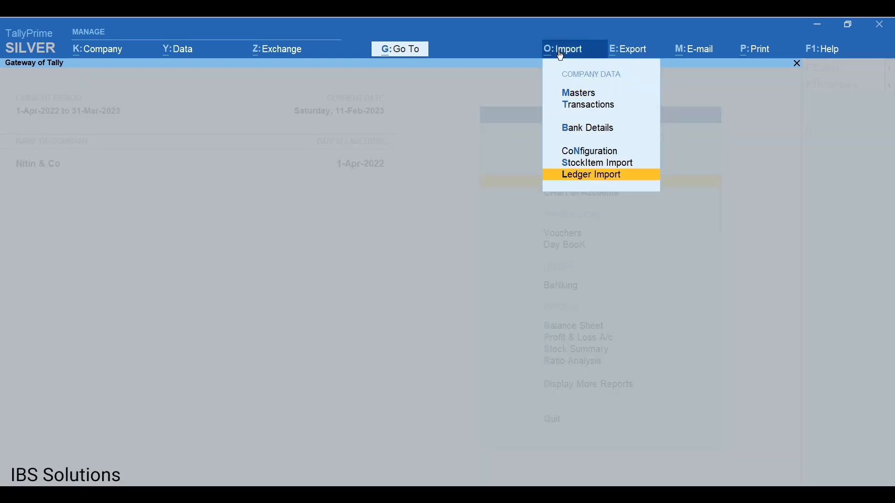
key("Return")
key("Down")
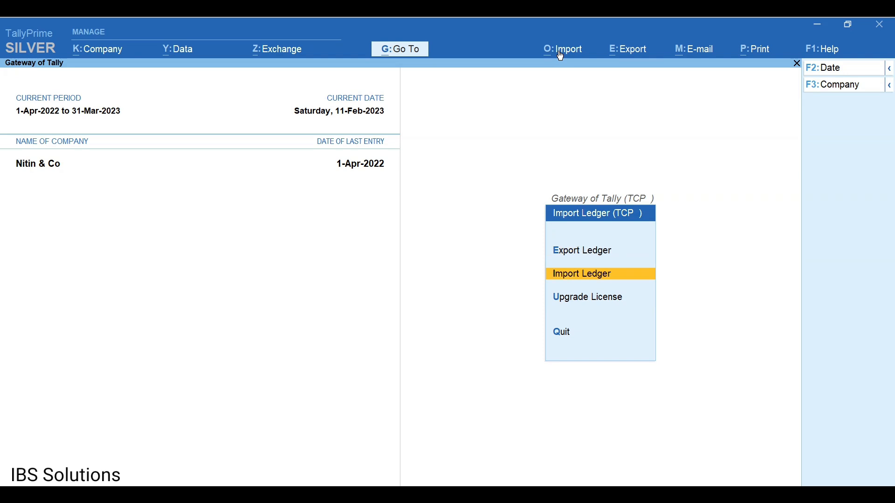
key("Return")
key("Return")
key("Return")
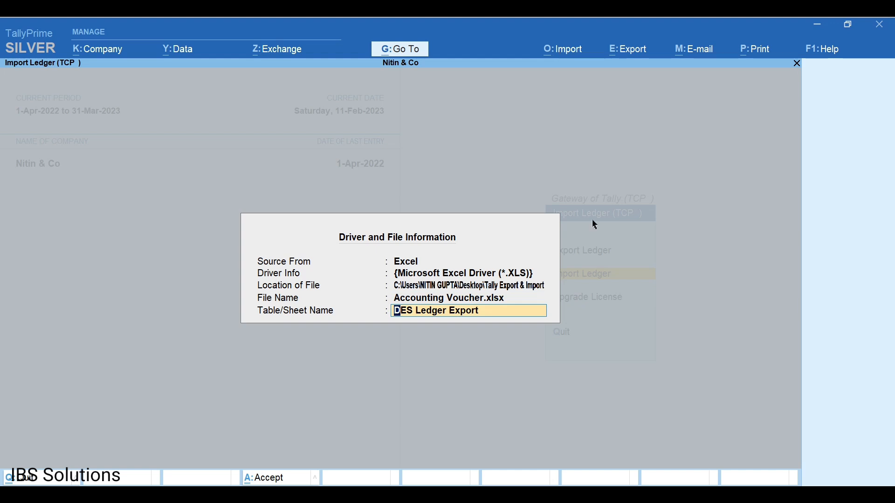
key("Return")
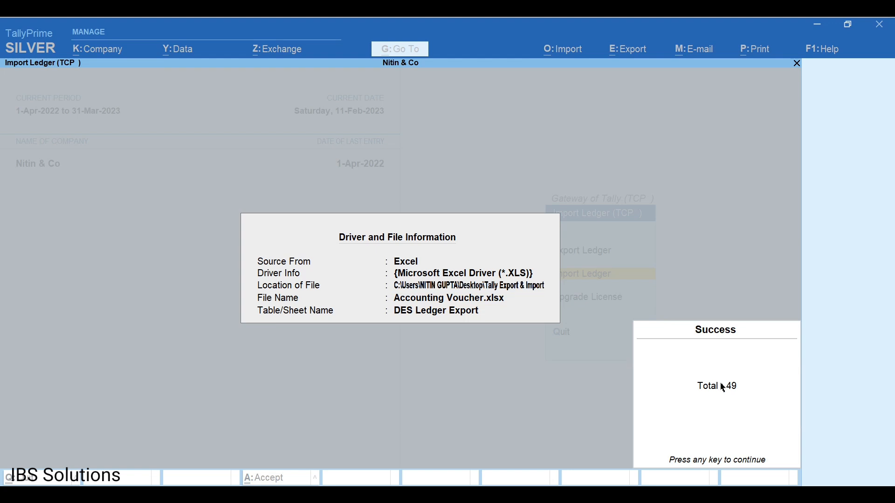
key("Return")
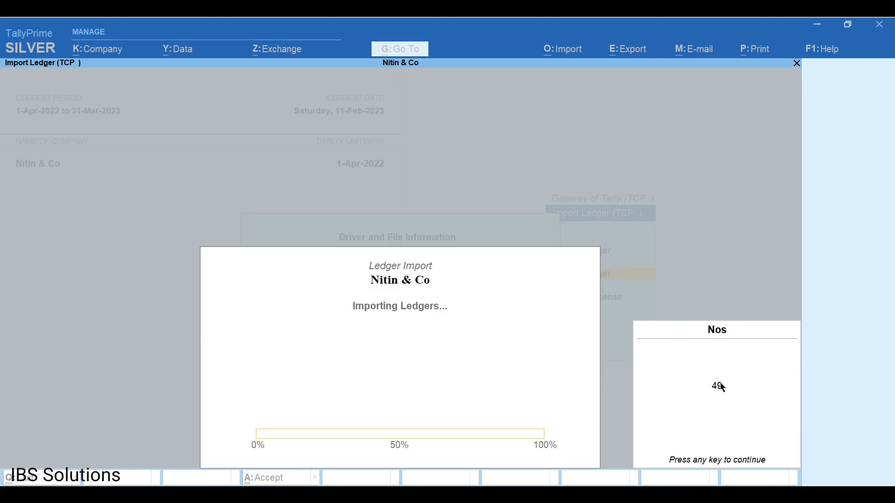
key("Return")
key("Return")
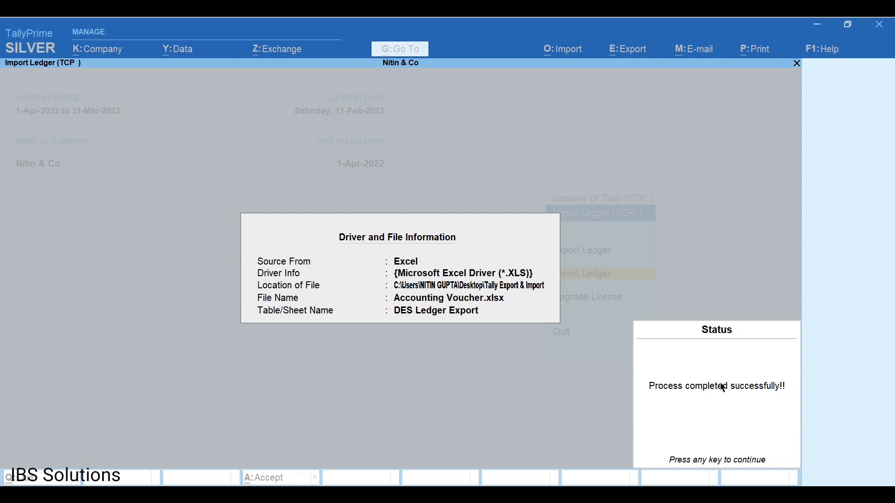
key("Return")
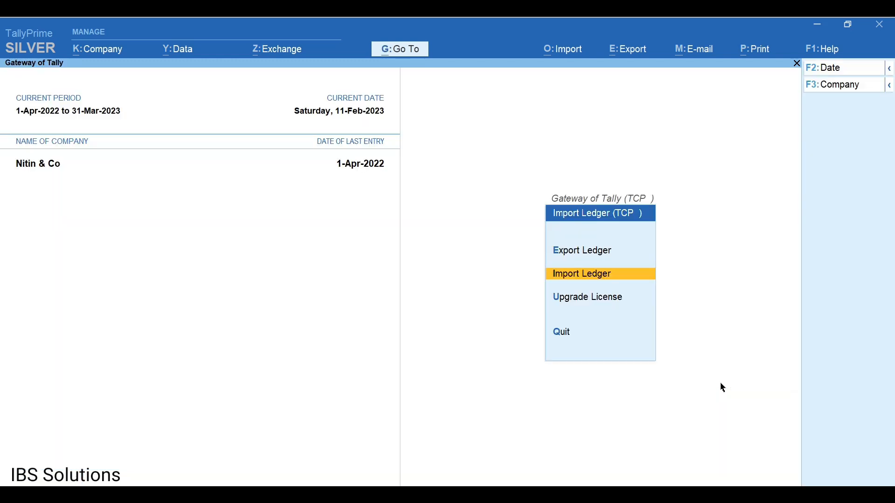
Check the ABCD ledger shows the imported four-line address, pincode, mobile number and GSTIN, then exit unchanged.
key("Escape")
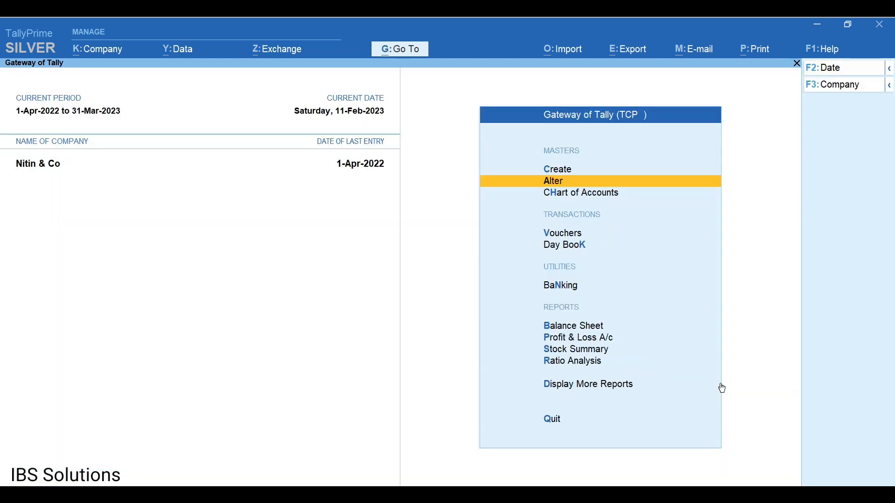
key("Return")
key("Down")
key("Return")
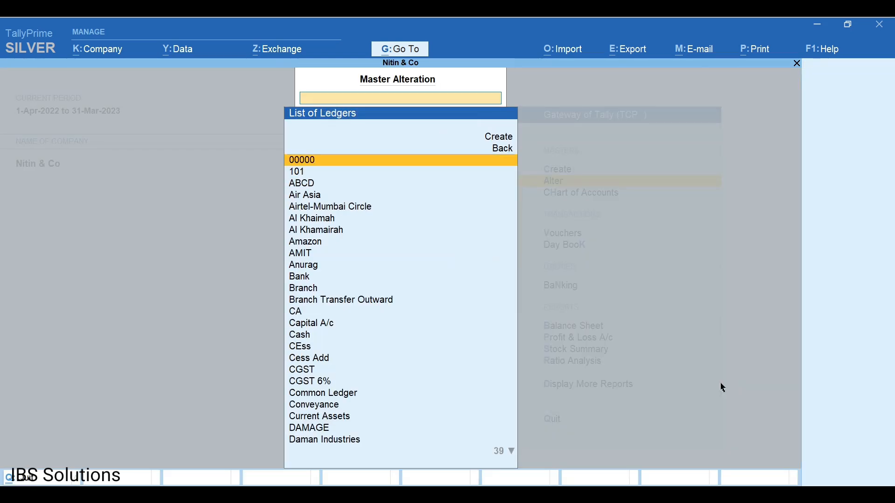
key("Down")
key("Down")
key("Down")
key("Up")
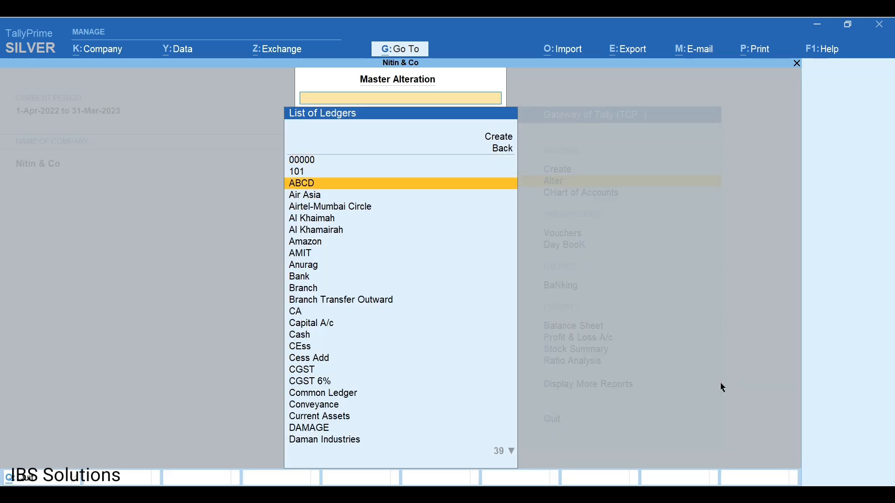
key("Return")
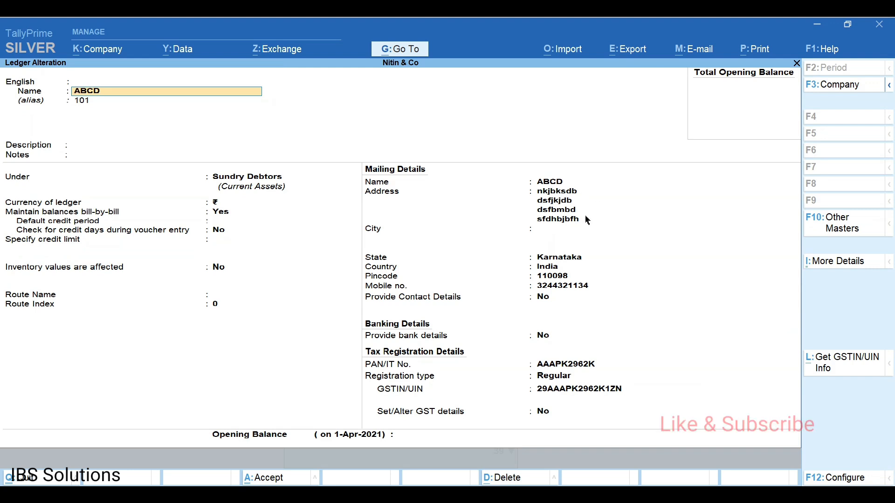
key("ctrl")
key("ctrl+a")
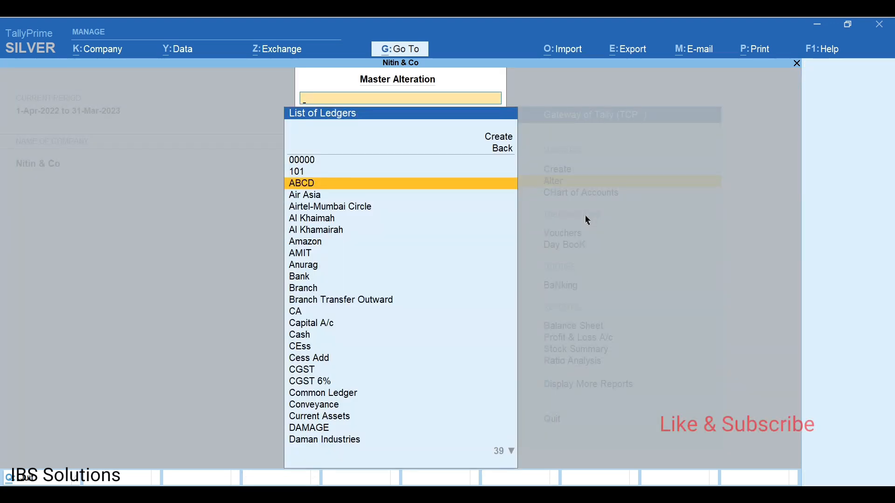
key("Escape")
key("Escape")
key("Escape")
key("Escape")
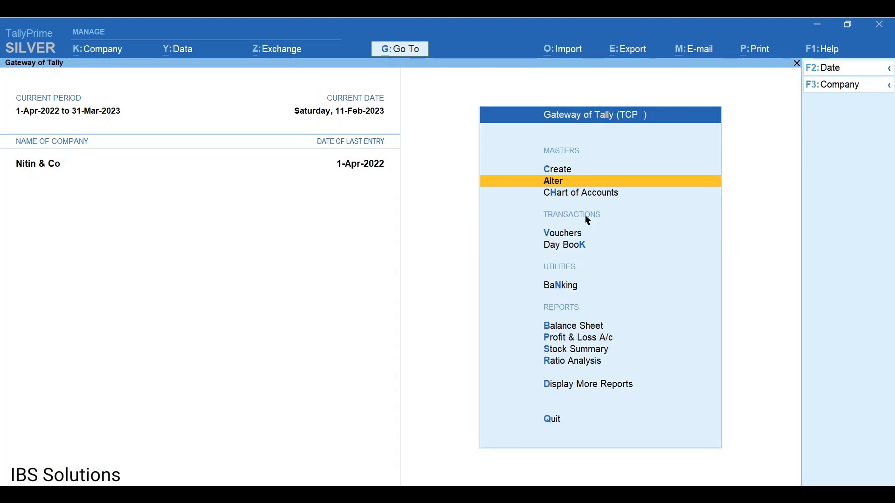